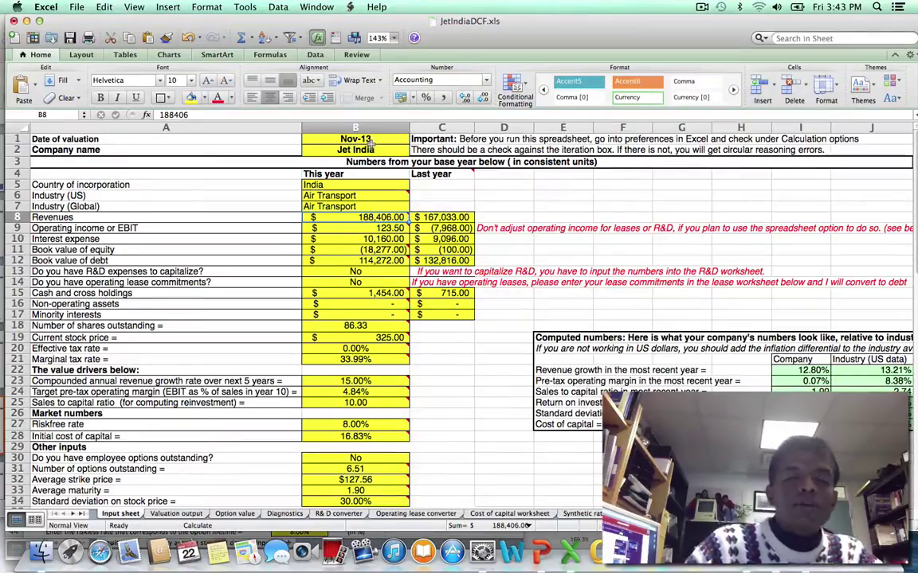
pyautogui.press('Down')
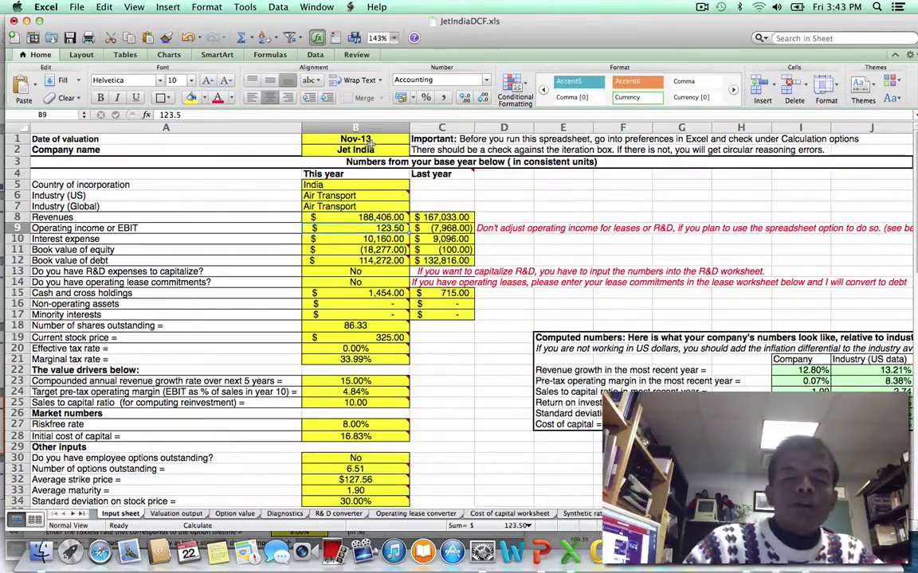
pyautogui.press('Down')
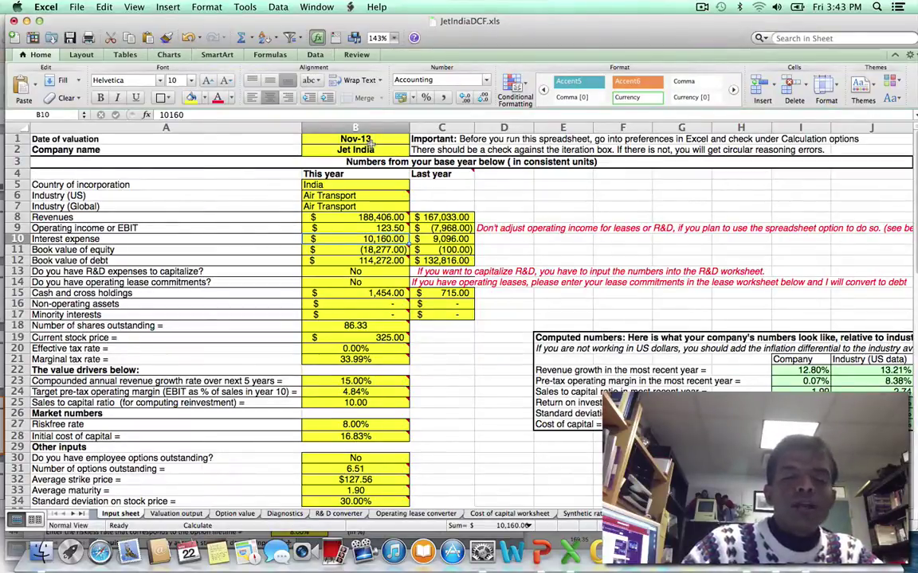
pyautogui.press('Down')
pyautogui.press('Down')
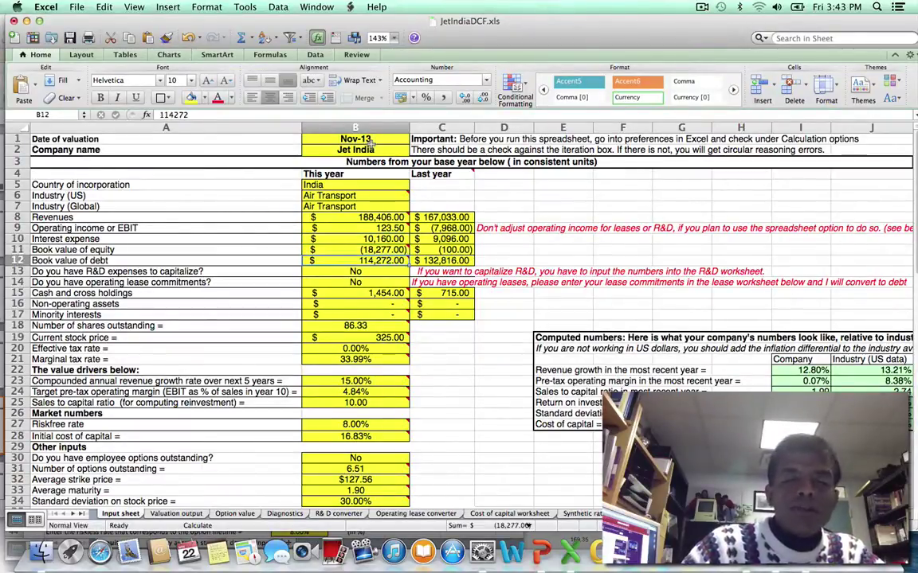
pyautogui.press('Down')
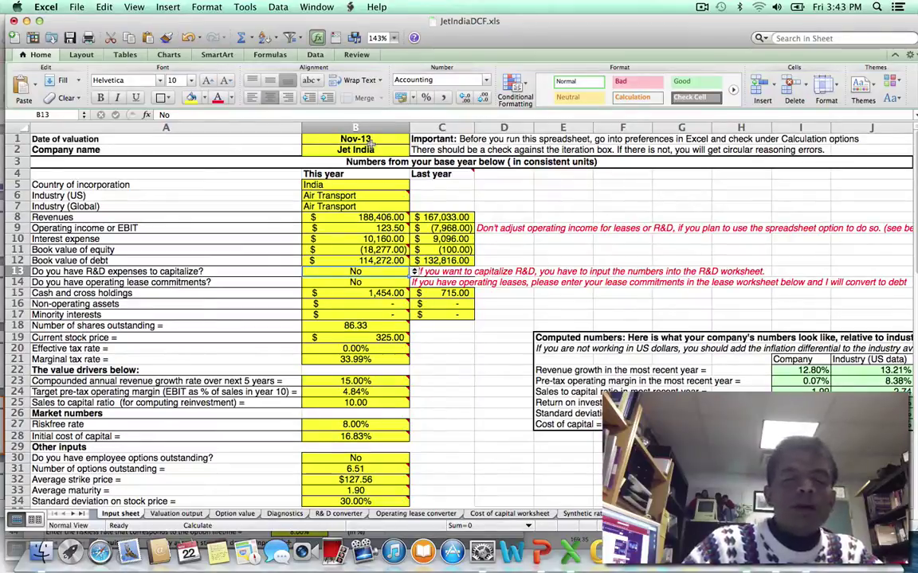
pyautogui.press('Down')
pyautogui.press('Down')
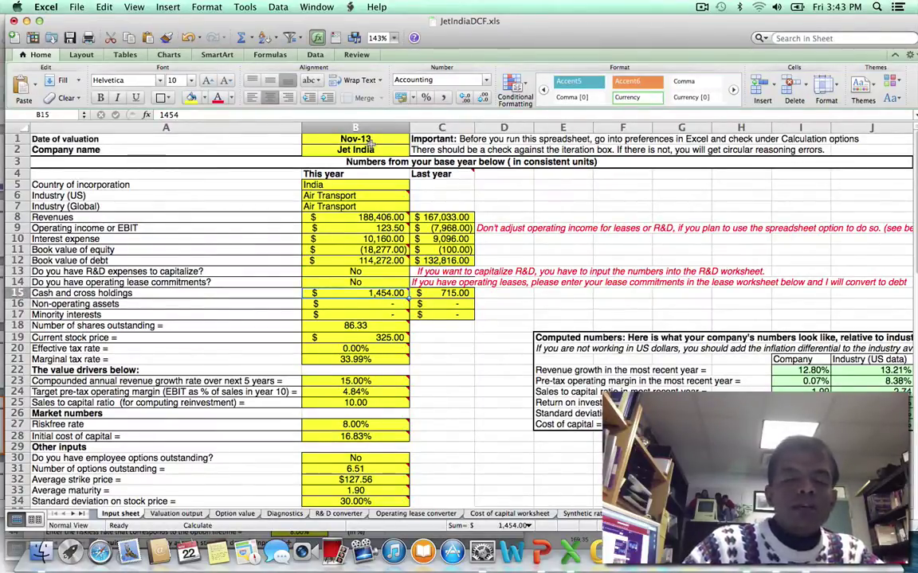
pyautogui.press('Down')
pyautogui.press('Down')
pyautogui.press('Down')
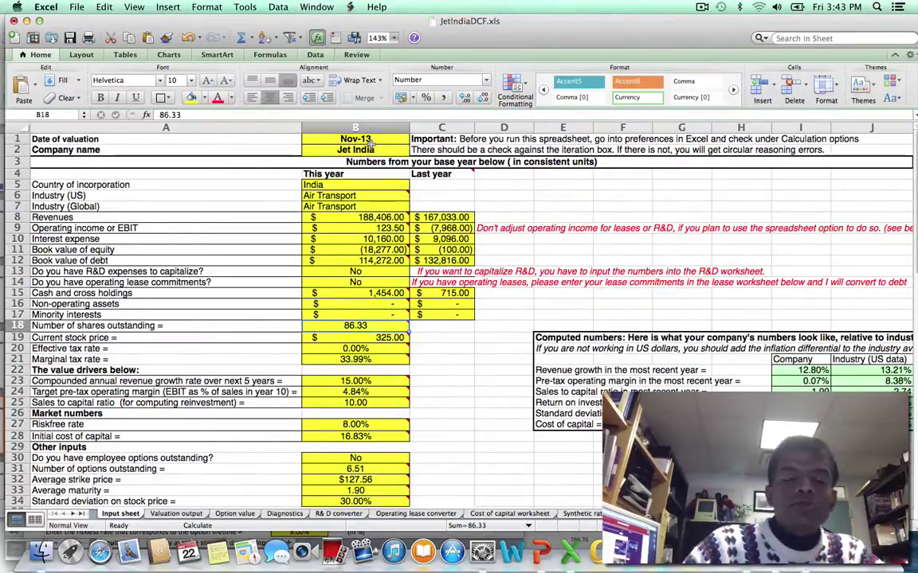
pyautogui.press('Down')
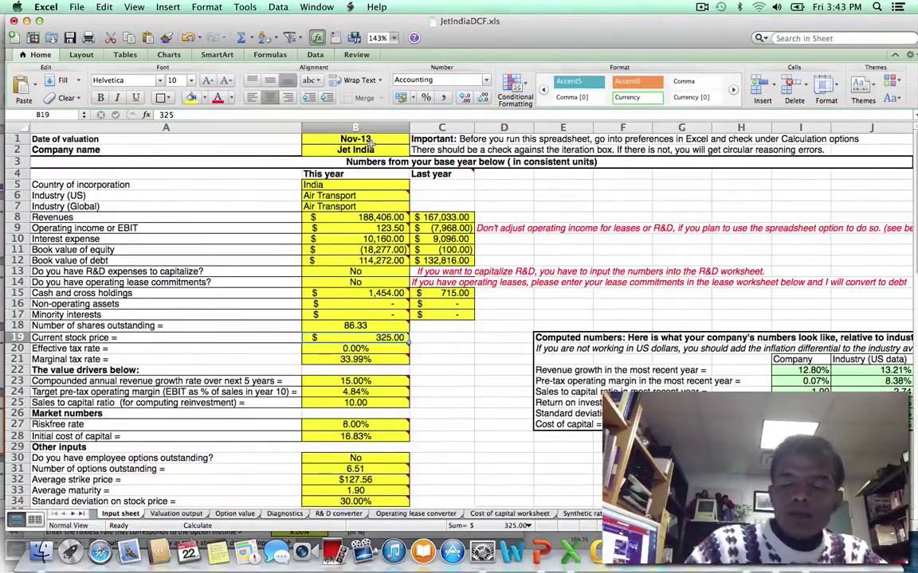
pyautogui.press('Down')
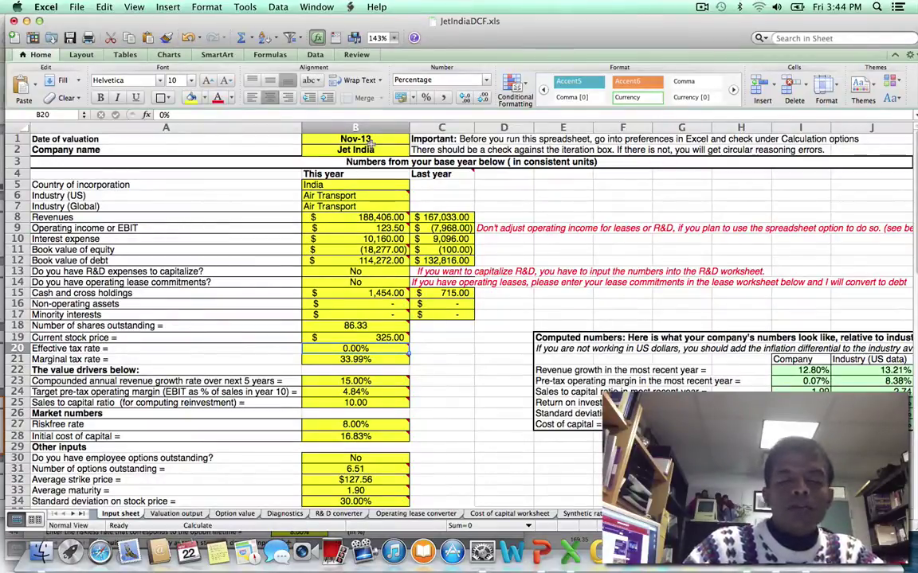
# - Step through the revenue growth and 4.84% margin inputs to show the note on the 10.00 sales-to-capital ratio
pyautogui.press('Down')
pyautogui.press('Down')
pyautogui.press('Down')
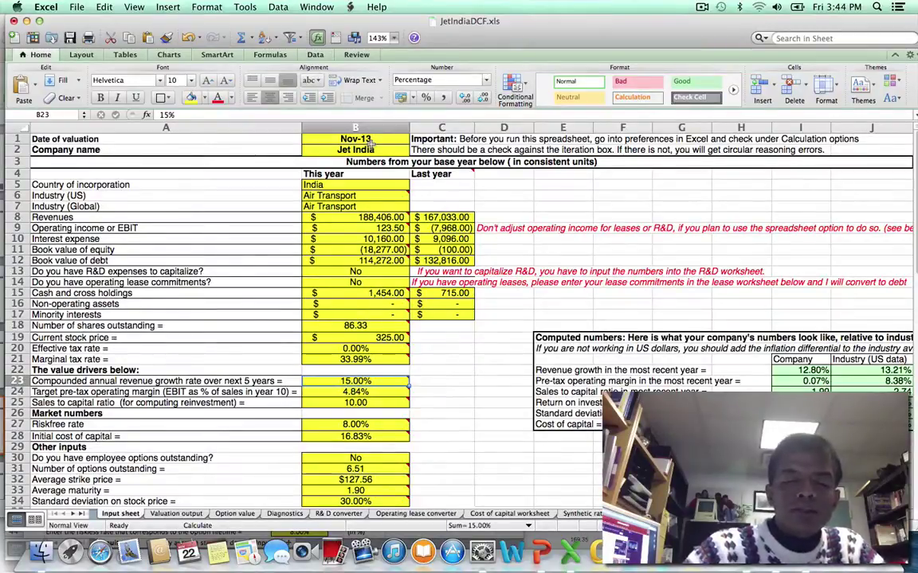
pyautogui.press('Down')
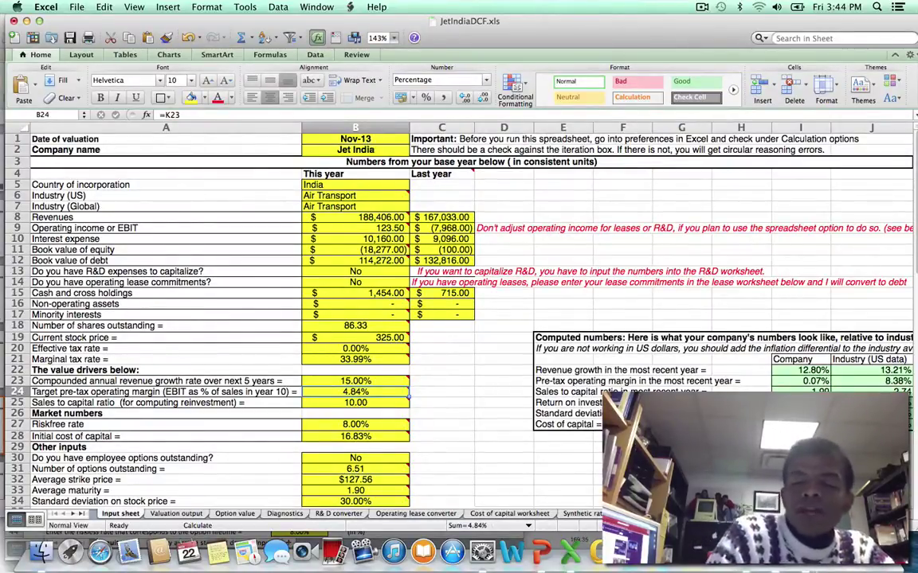
pyautogui.hscroll(10, 470, 319)
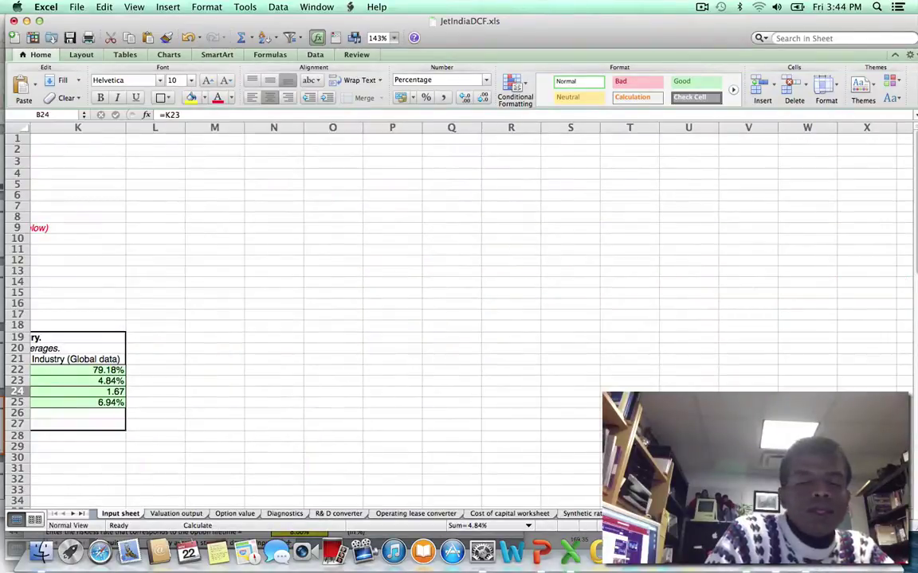
pyautogui.hscroll(-10, 514, 366)
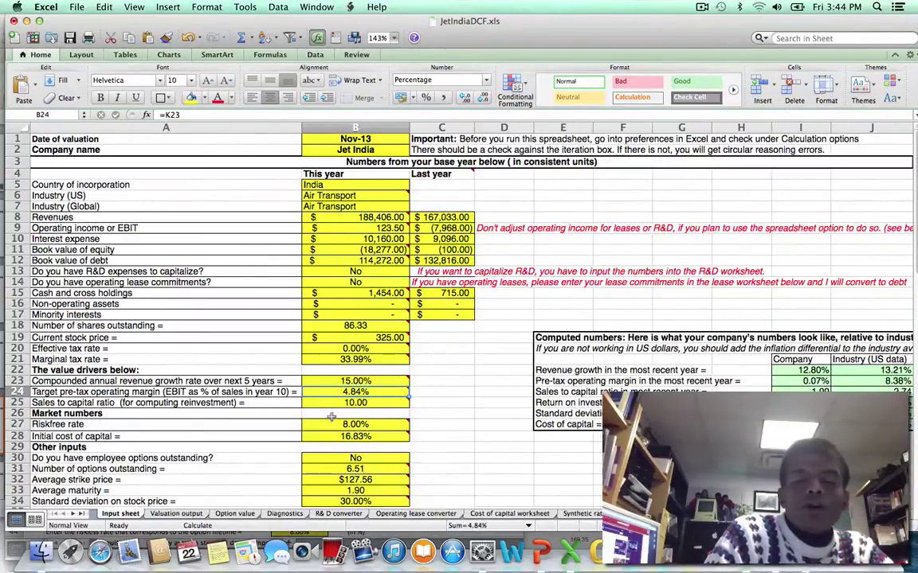
pyautogui.click(374, 402)
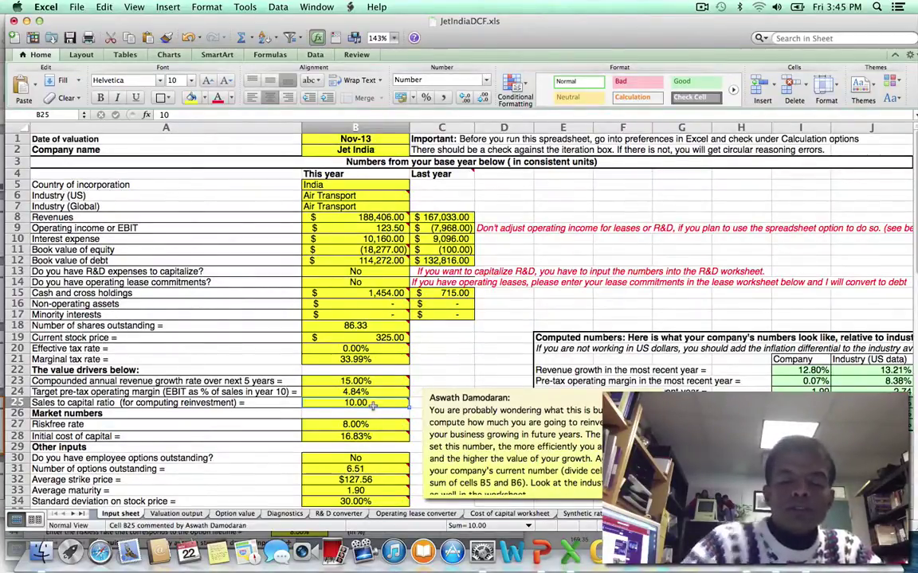
pyautogui.press('Down')
pyautogui.press('Down')
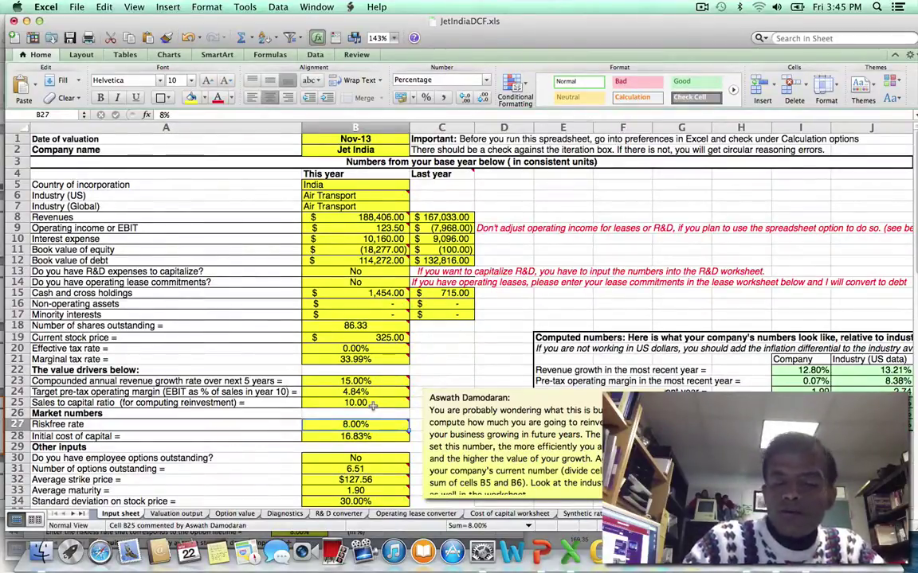
pyautogui.press('Down')
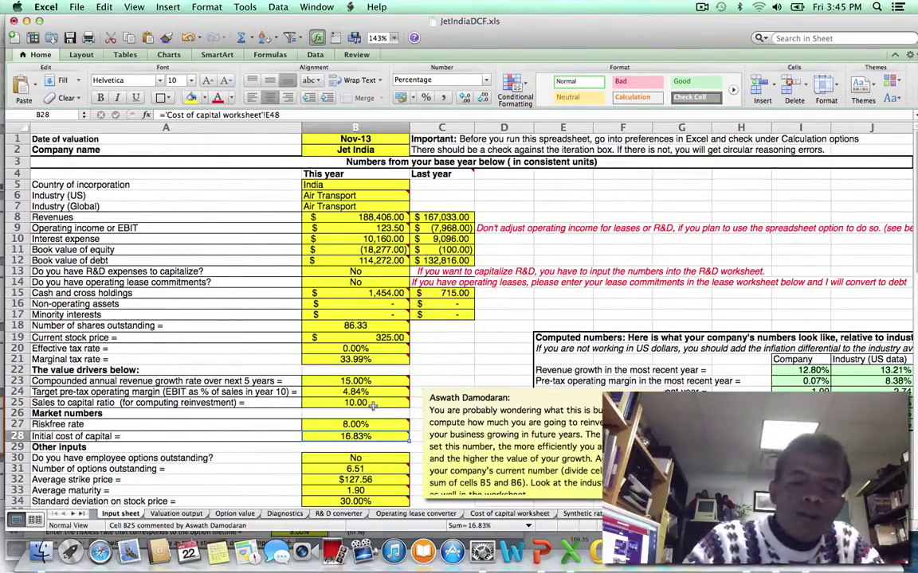
pyautogui.click(510, 513)
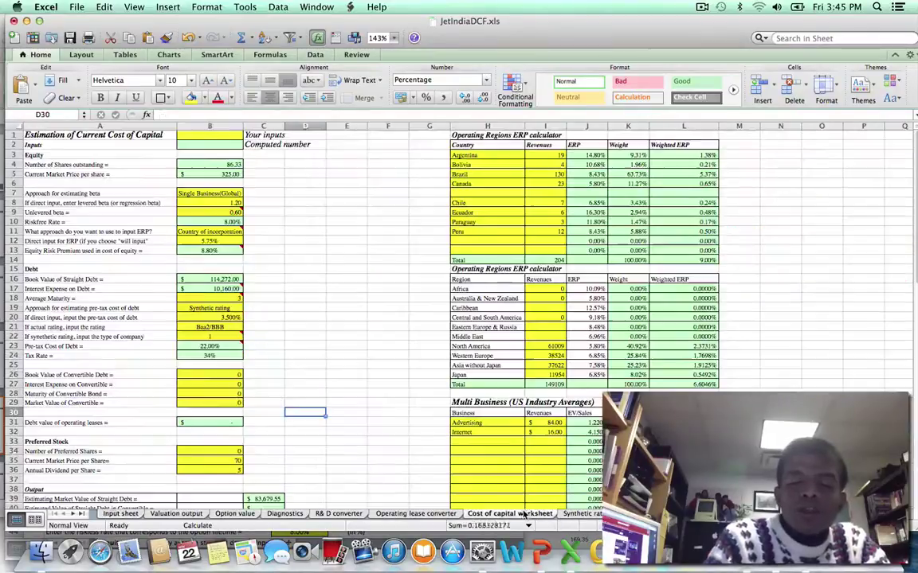
pyautogui.click(223, 250)
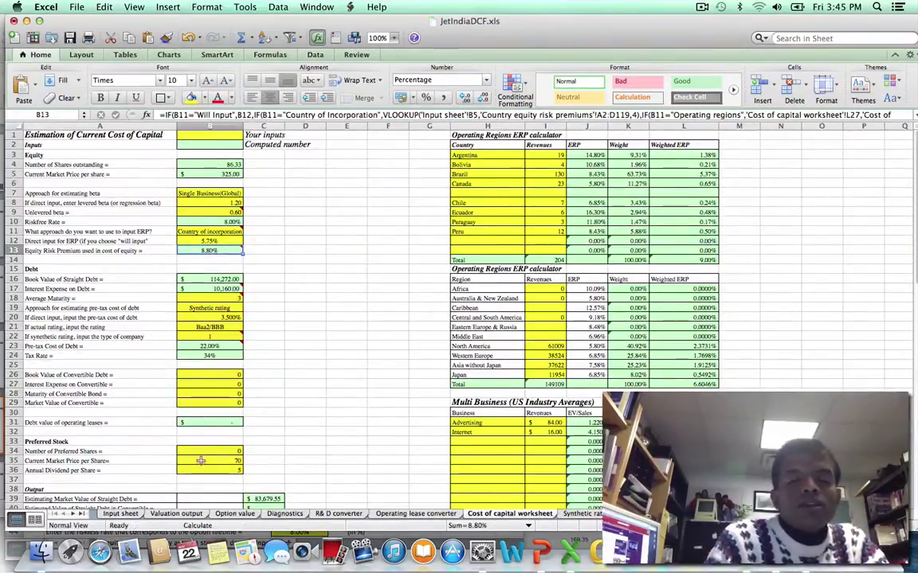
pyautogui.click(131, 514)
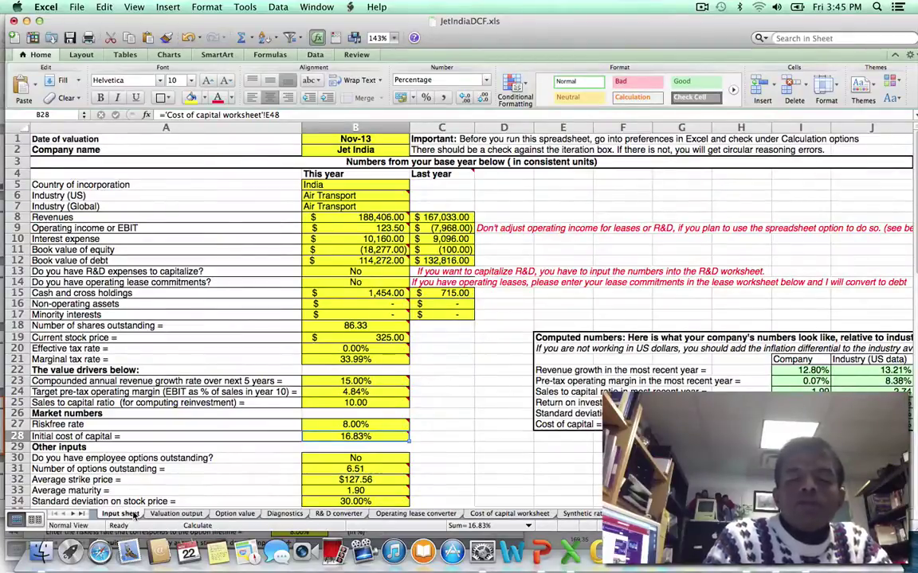
pyautogui.moveTo(329, 437)
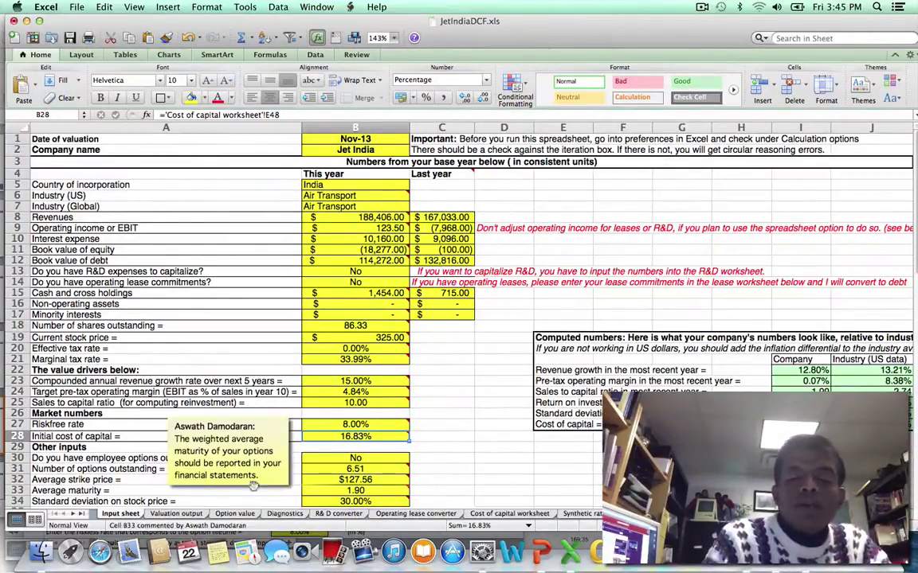
# - Open the Valuation sheet and inspect the minority interests and 61,639.29 operating assets formulas
pyautogui.click(177, 513)
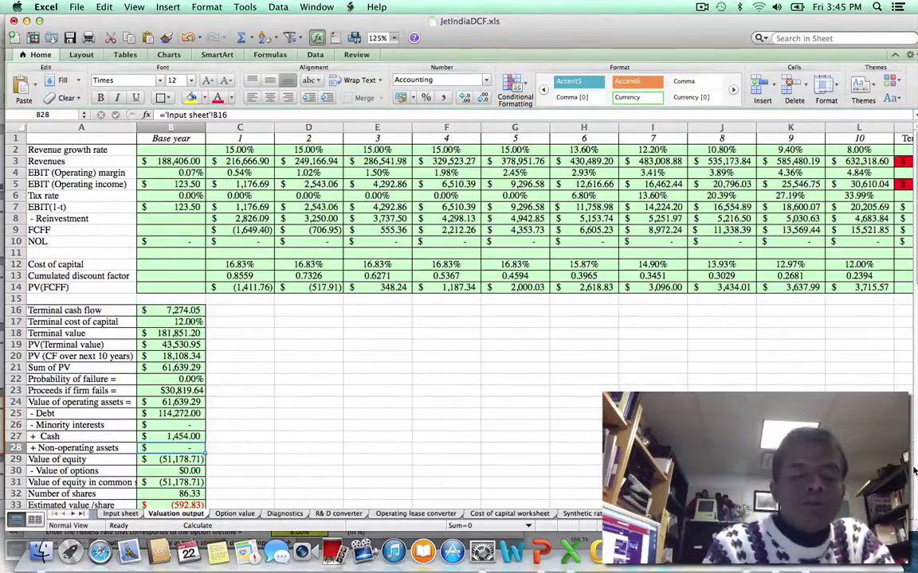
pyautogui.click(168, 426)
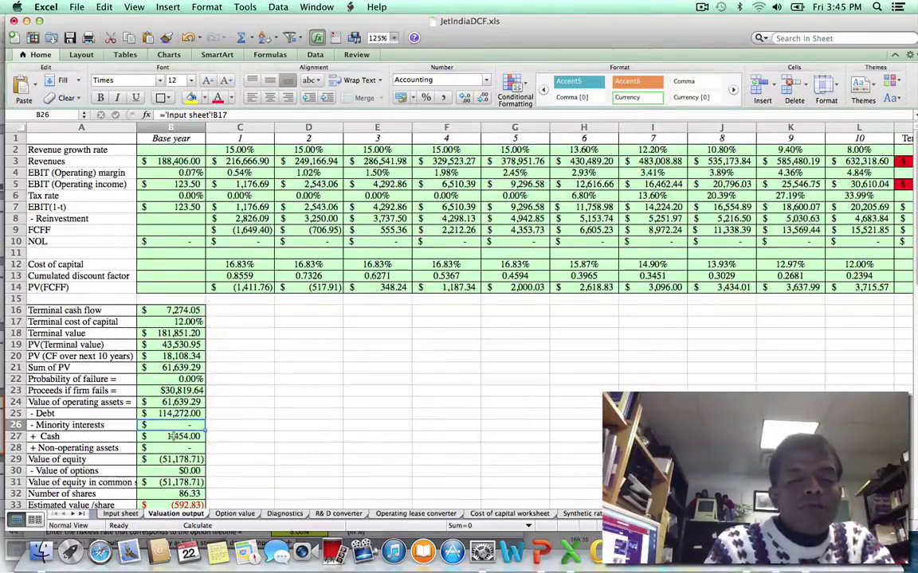
pyautogui.click(164, 402)
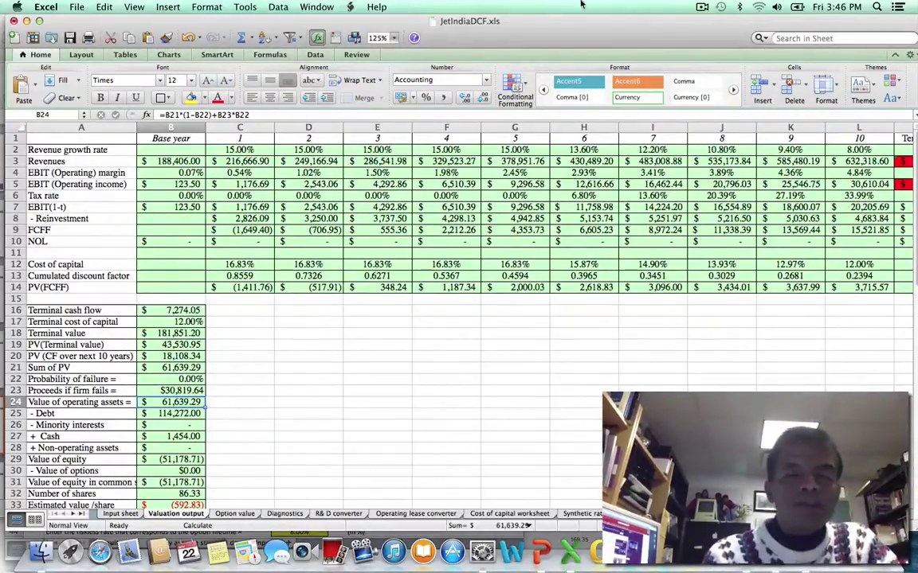
# - Bring up equityasoption.ppt and present slide 5, valuing operating assets at about Rs 61,639 million, full screen
pyautogui.hotkey('ctrl', 'alt', 'Right')
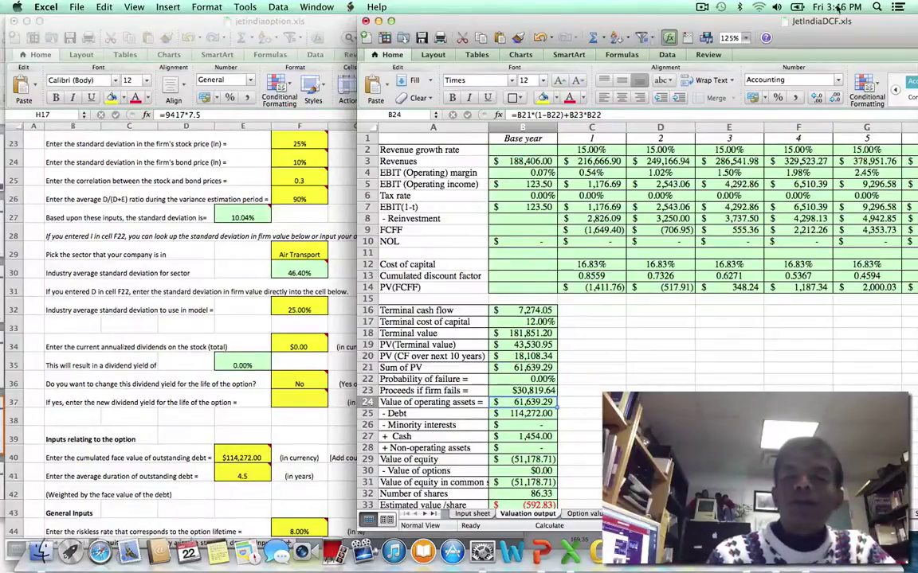
pyautogui.hotkey('ctrl', 'alt', 'z')
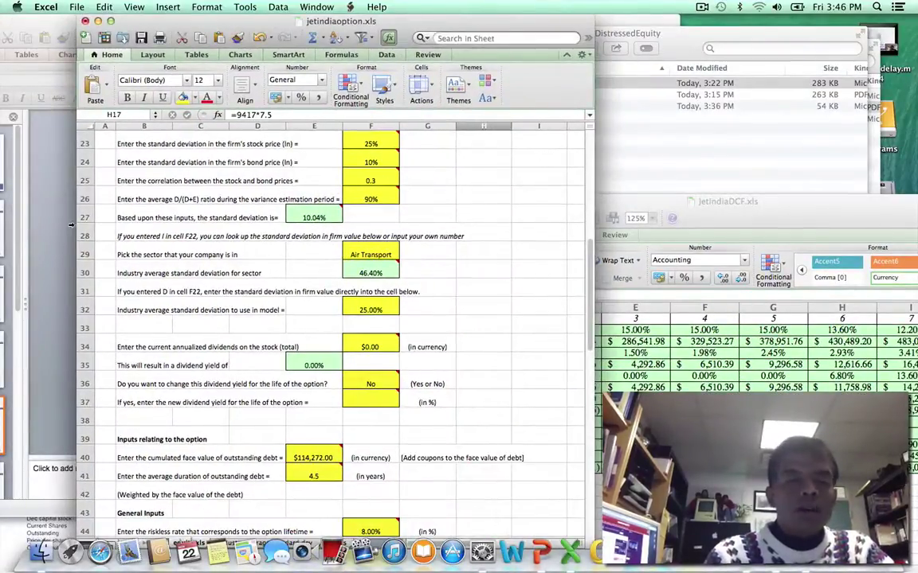
pyautogui.click(45, 252)
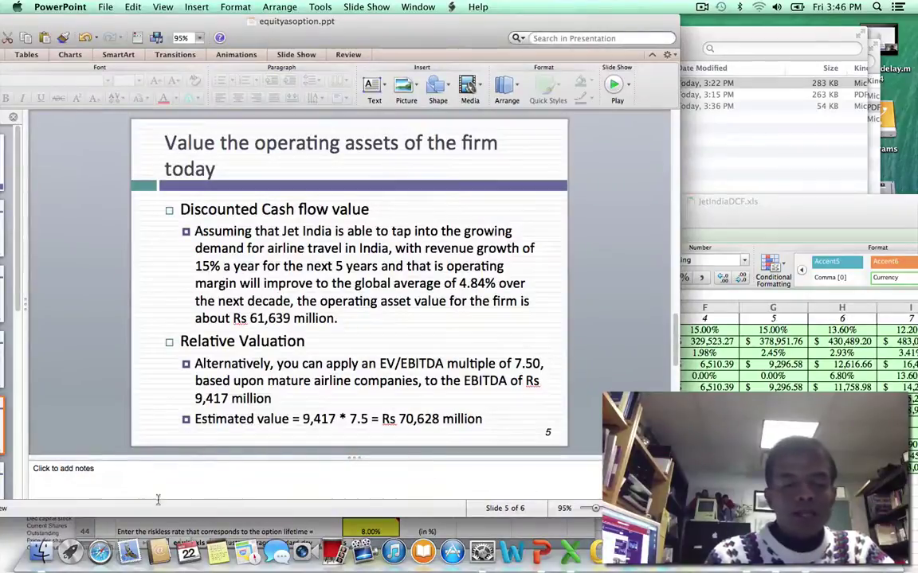
pyautogui.hotkey('ctrl', 'alt', 'z')
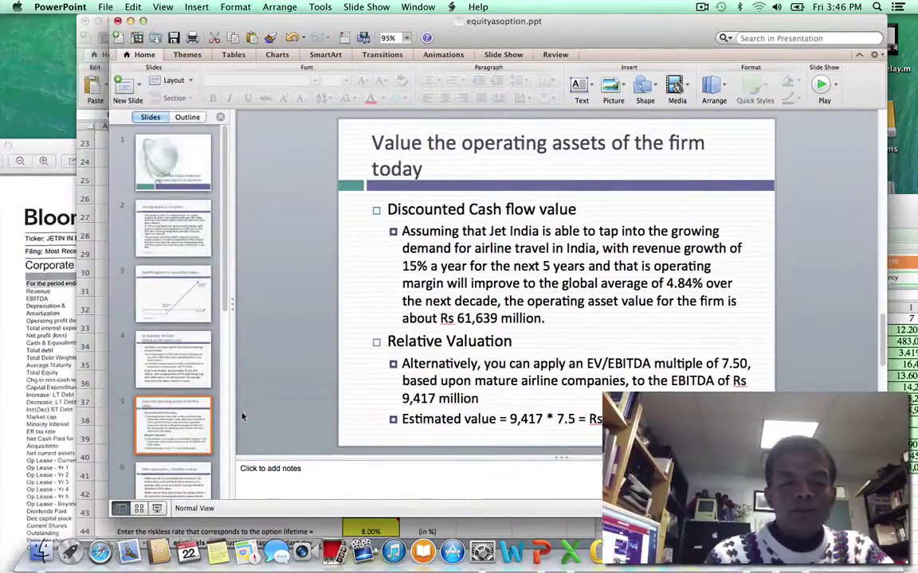
pyautogui.press('shift+super+Return')
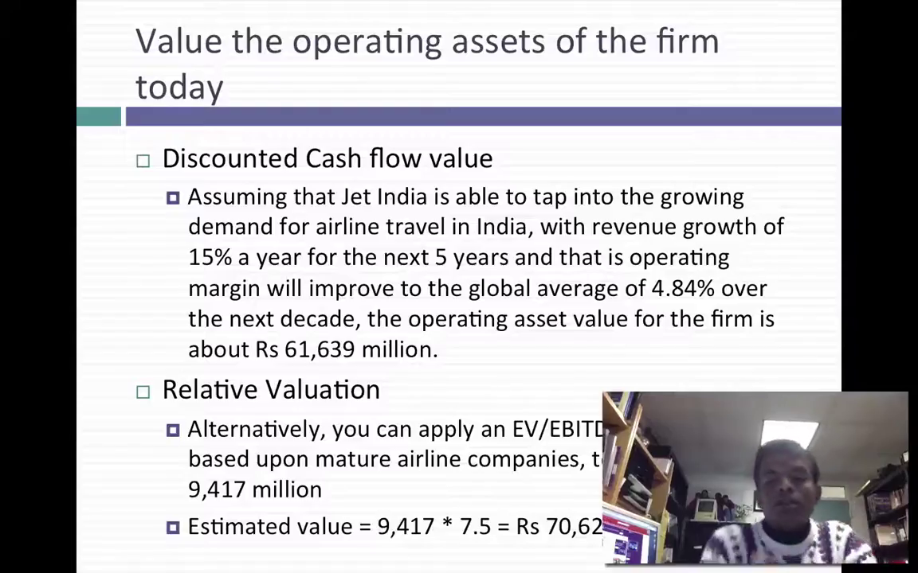
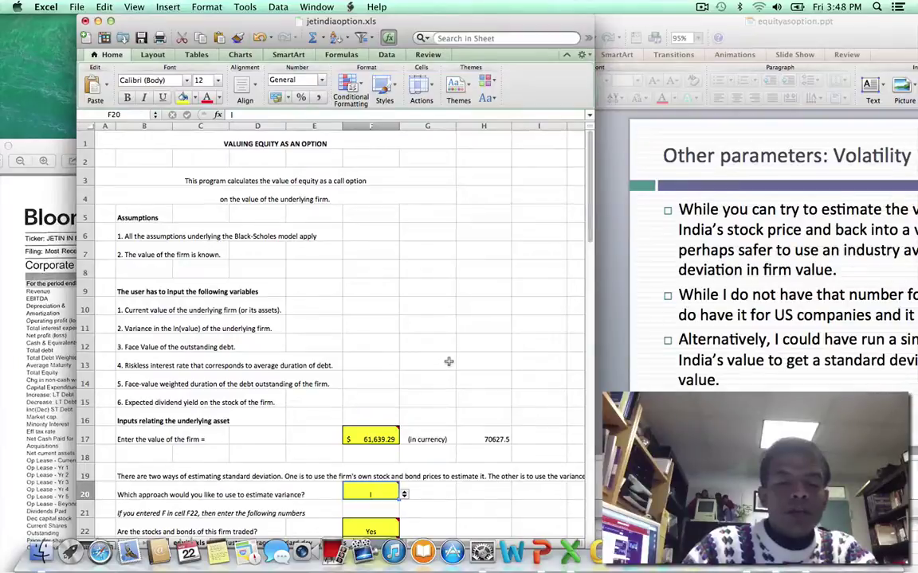
# - Commit I as the variance approach in F20 and check its allowed dropdown choices
pyautogui.press('Return')
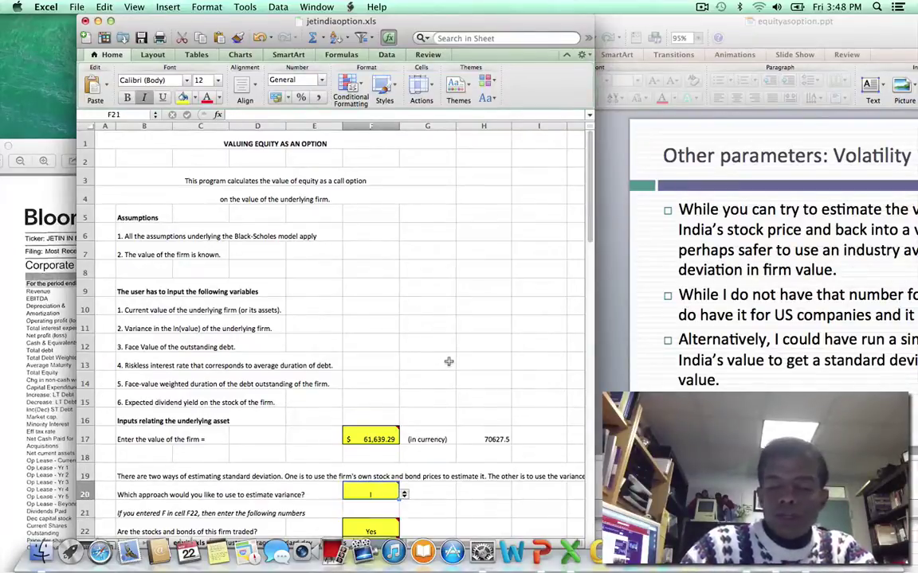
pyautogui.press('Up')
pyautogui.click(404, 495)
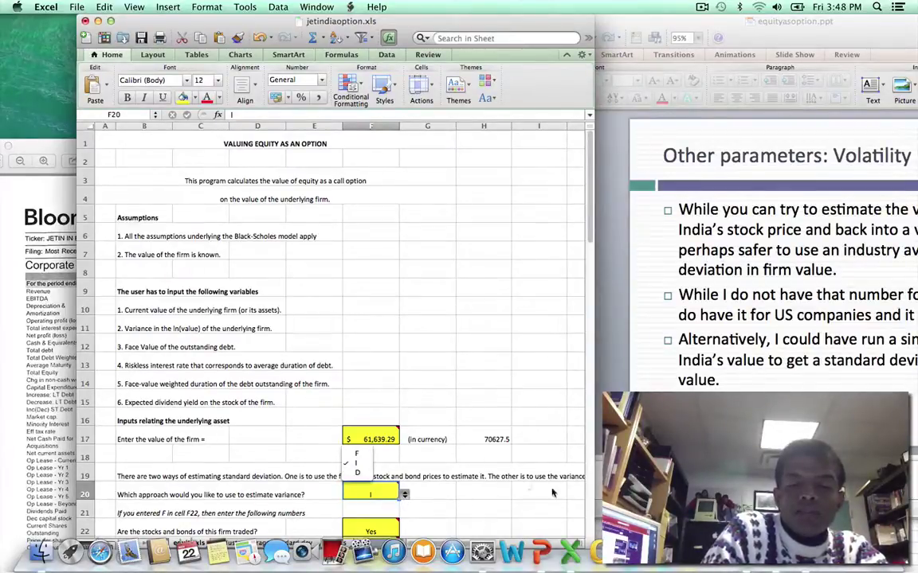
pyautogui.press('Escape')
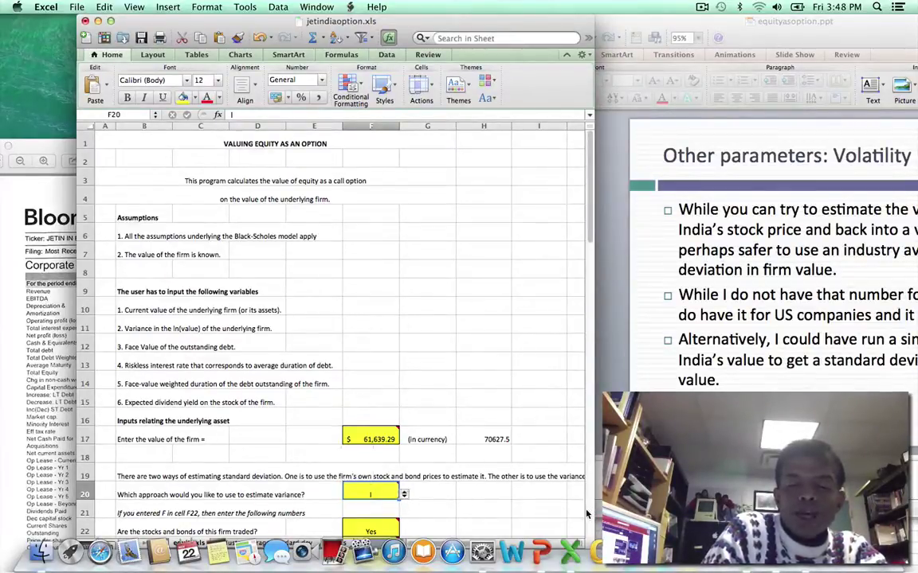
# - Check the Air Transport sector in F29 and its 46.40% standard deviation VLOOKUP in F30
pyautogui.scroll(-7, 534, 470)
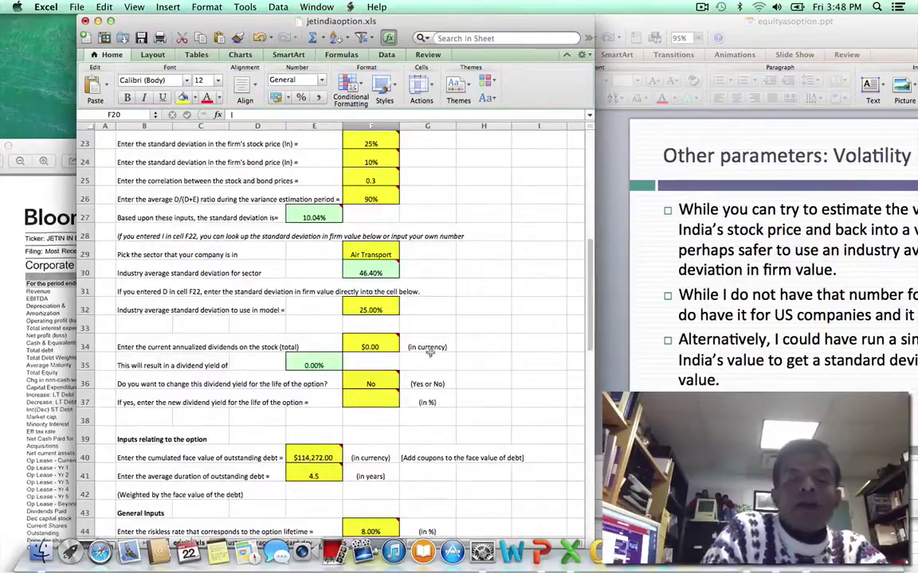
pyautogui.click(371, 274)
pyautogui.click(371, 255)
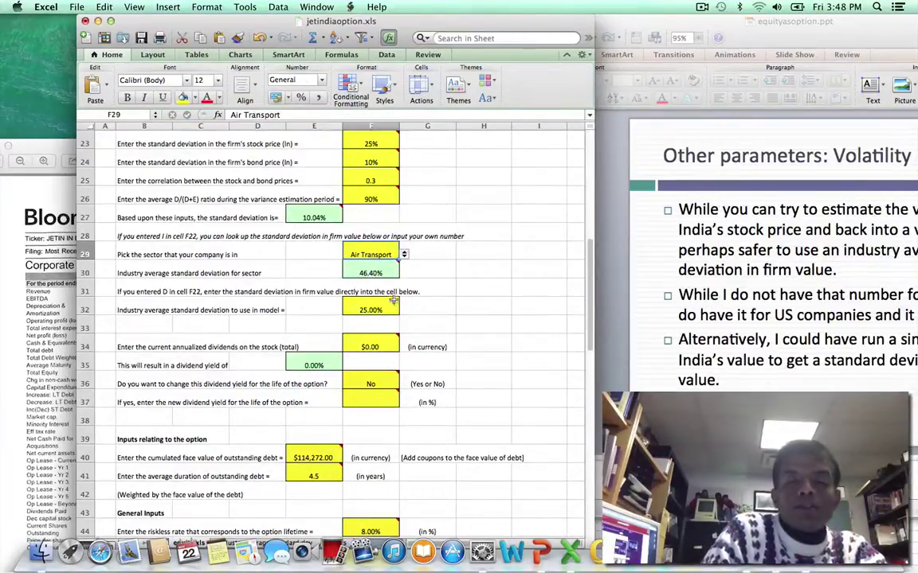
pyautogui.click(370, 273)
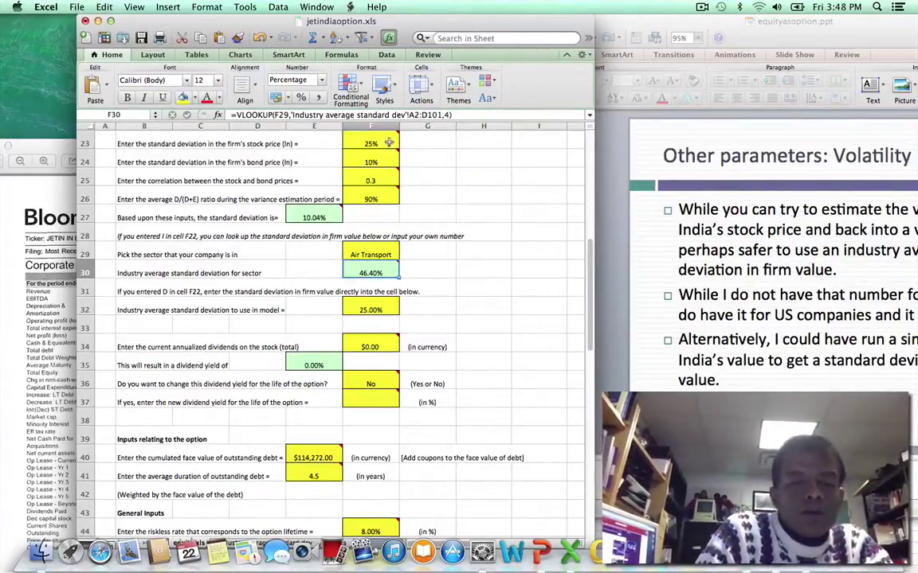
pyautogui.moveTo(379, 182)
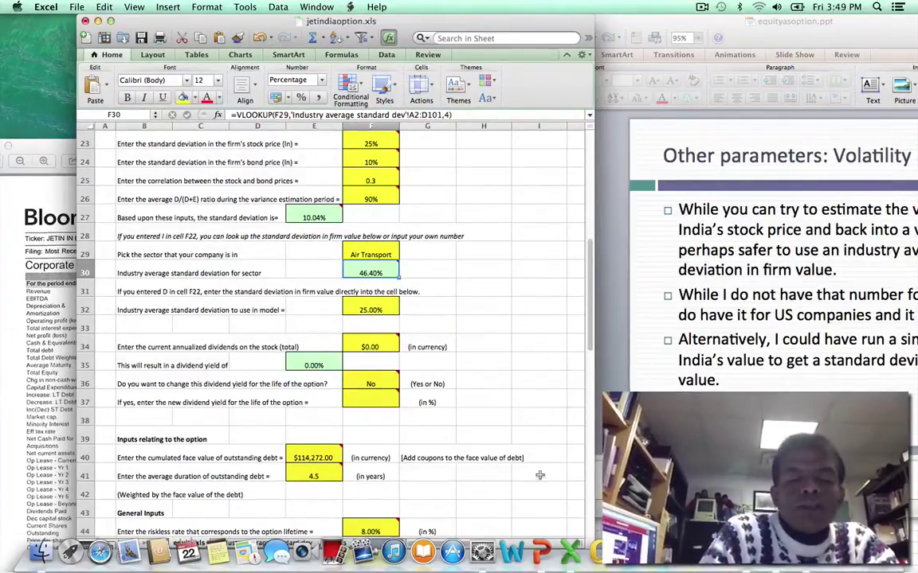
pyautogui.moveTo(372, 352)
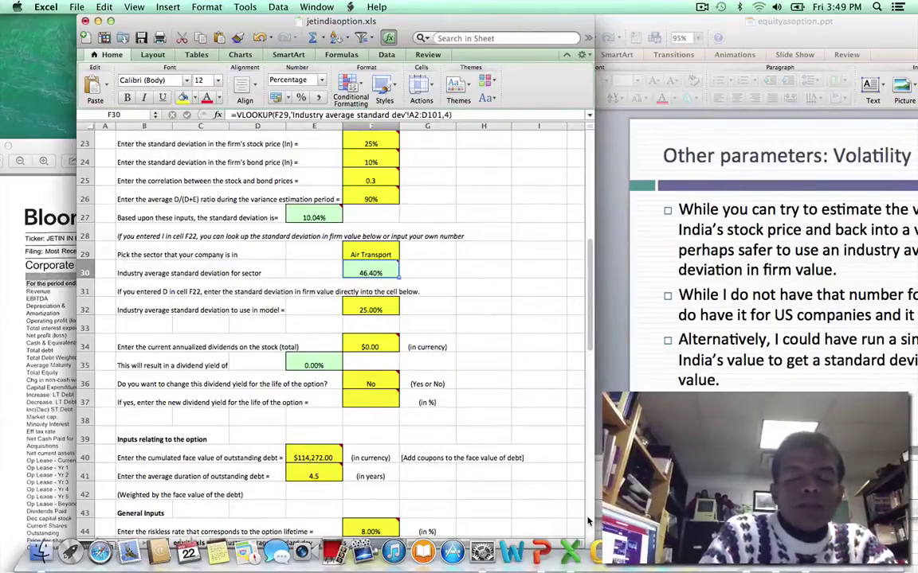
# - Review the $114,272.00 debt face value and 4.5-year duration, then bring the Output results into view
pyautogui.scroll(-10, 541, 306)
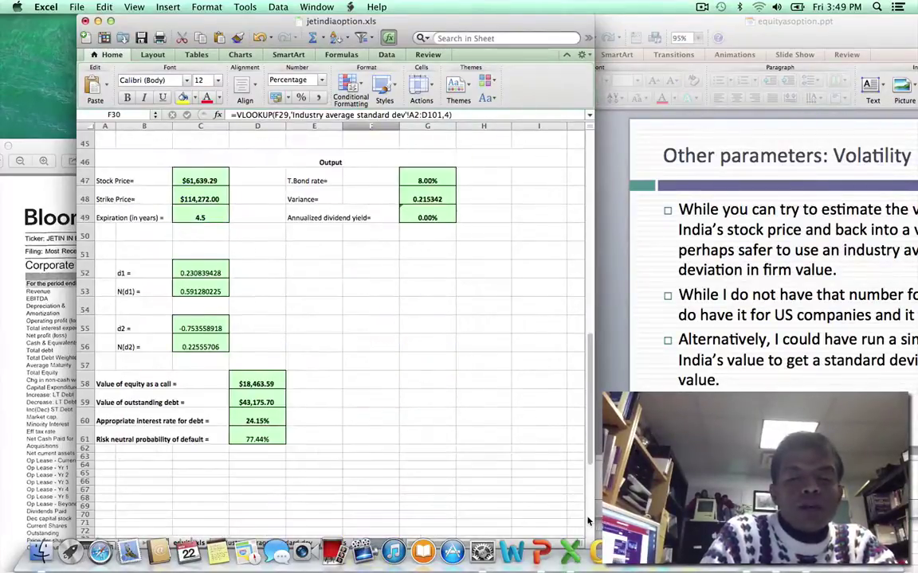
pyautogui.scroll(10, 525, 291)
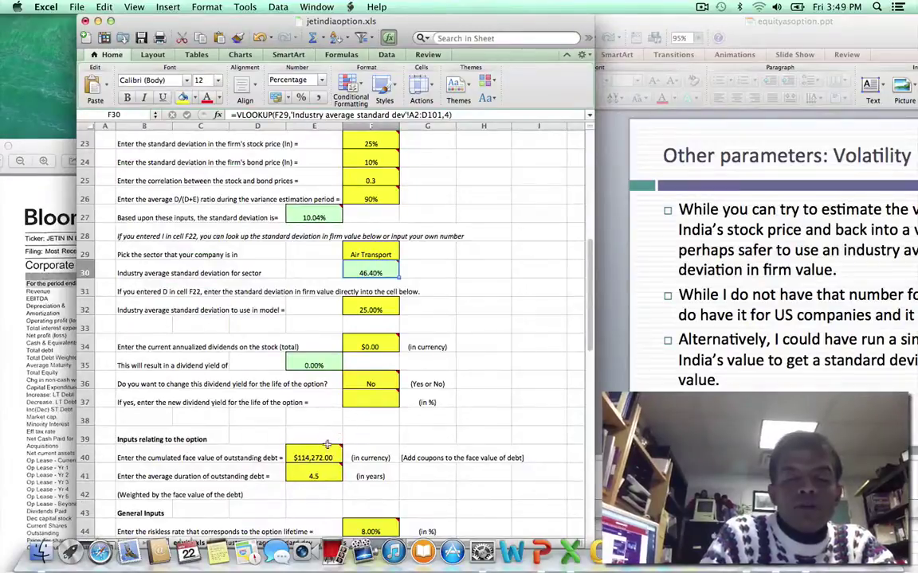
pyautogui.click(307, 457)
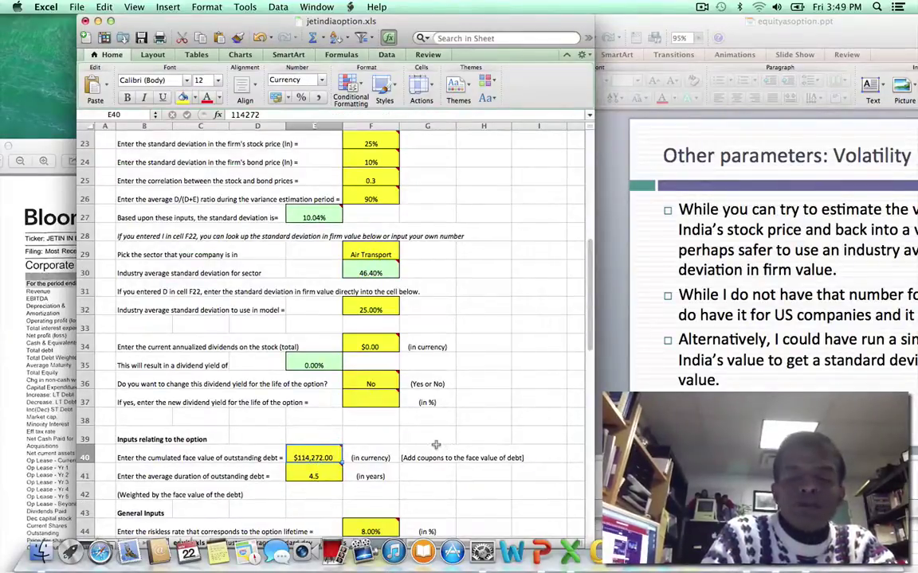
pyautogui.click(313, 476)
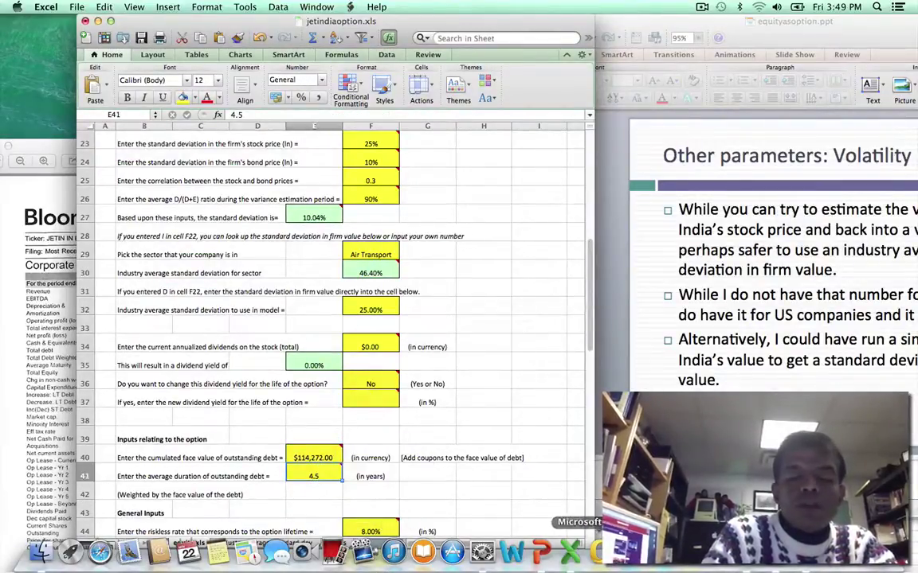
pyautogui.click(590, 521)
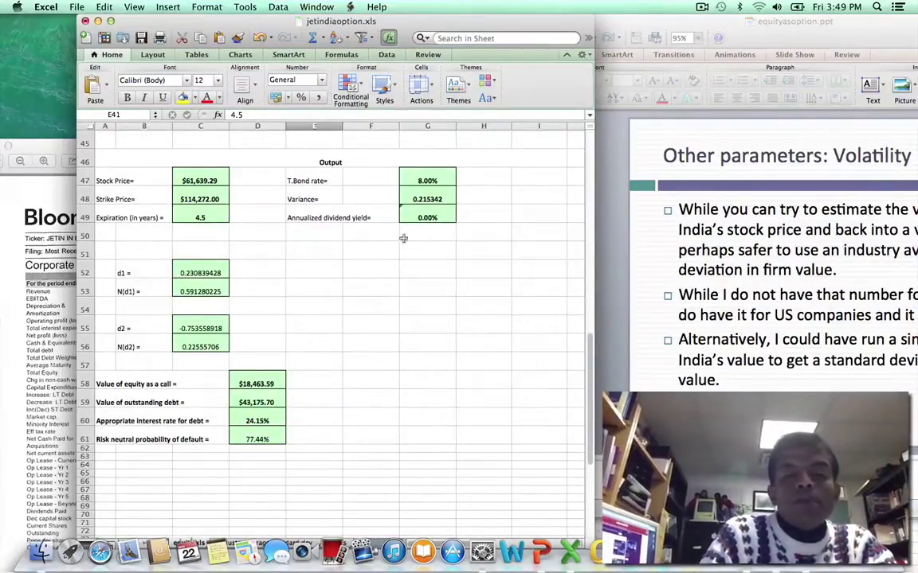
pyautogui.click(191, 181)
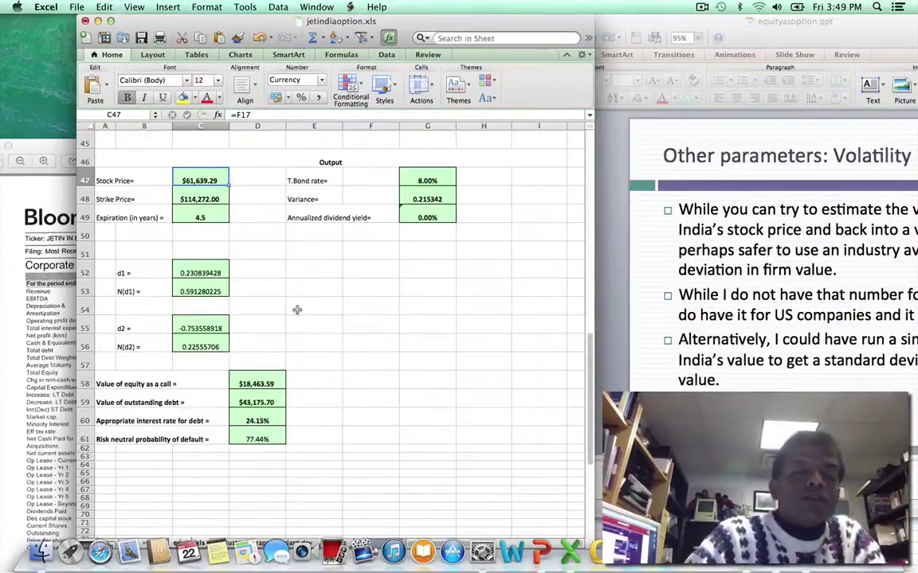
pyautogui.click(201, 200)
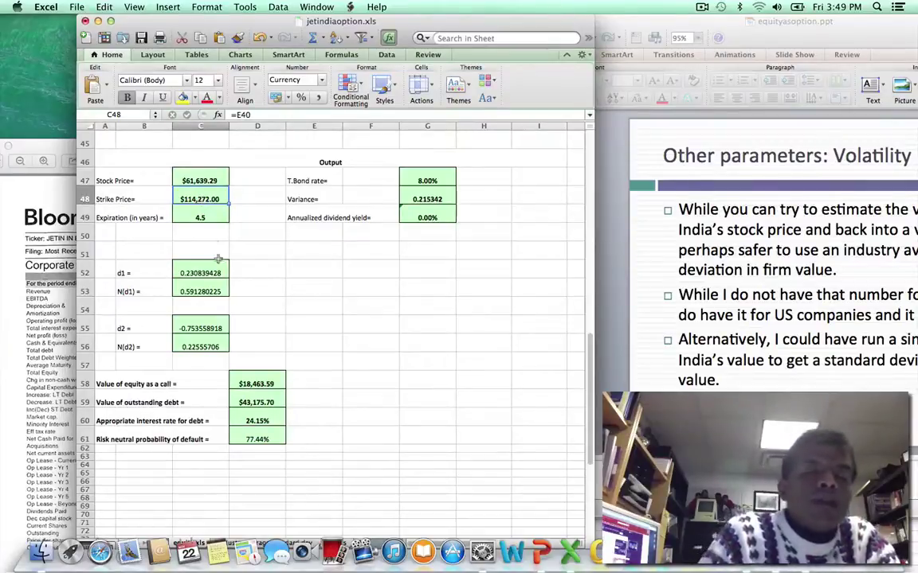
pyautogui.click(183, 220)
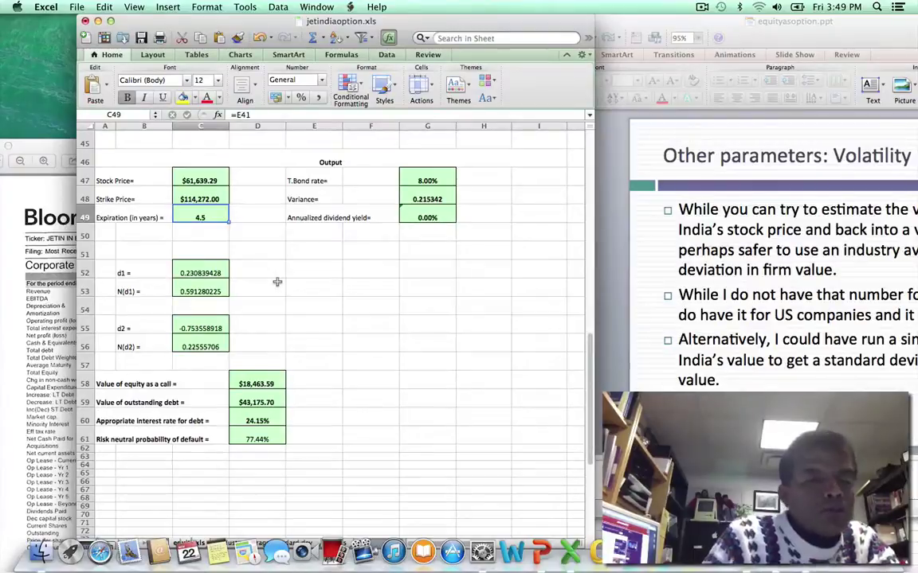
pyautogui.click(437, 182)
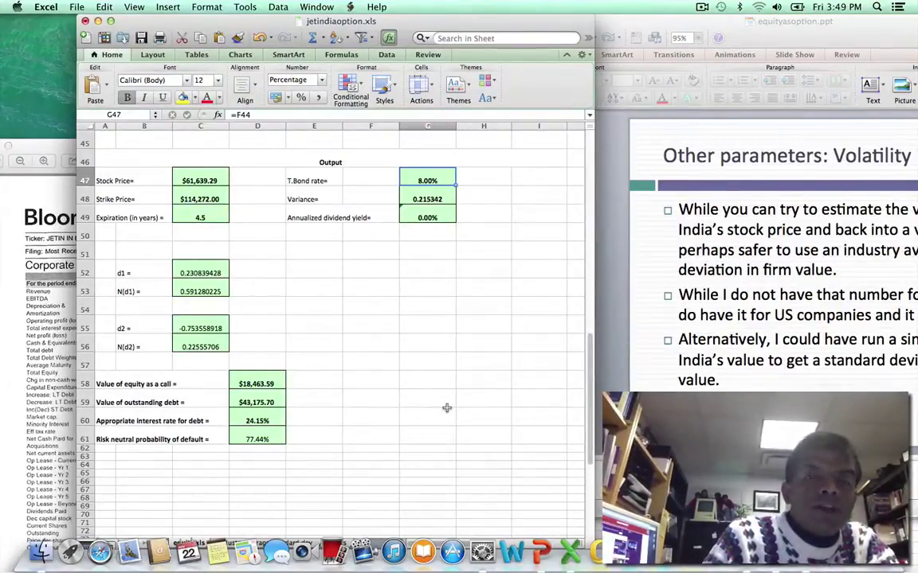
pyautogui.click(427, 198)
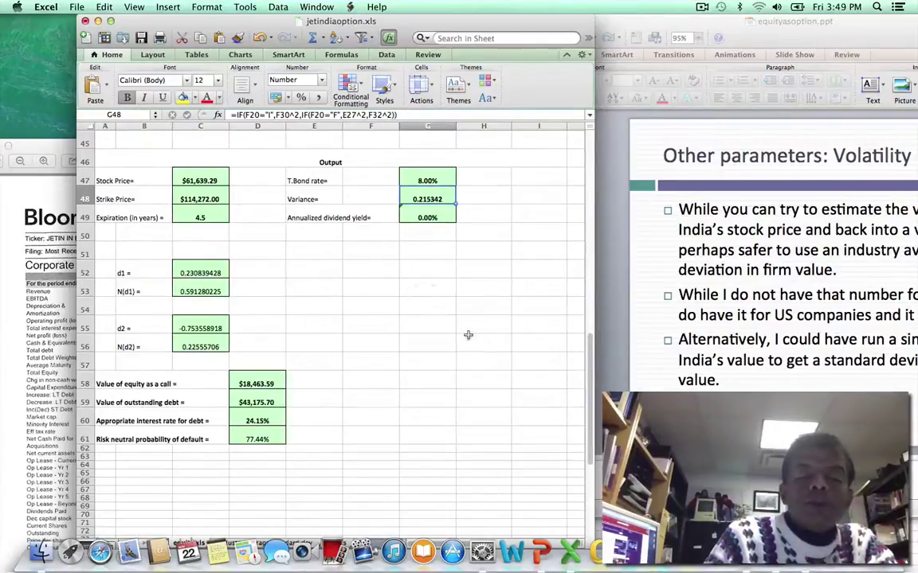
pyautogui.click(423, 215)
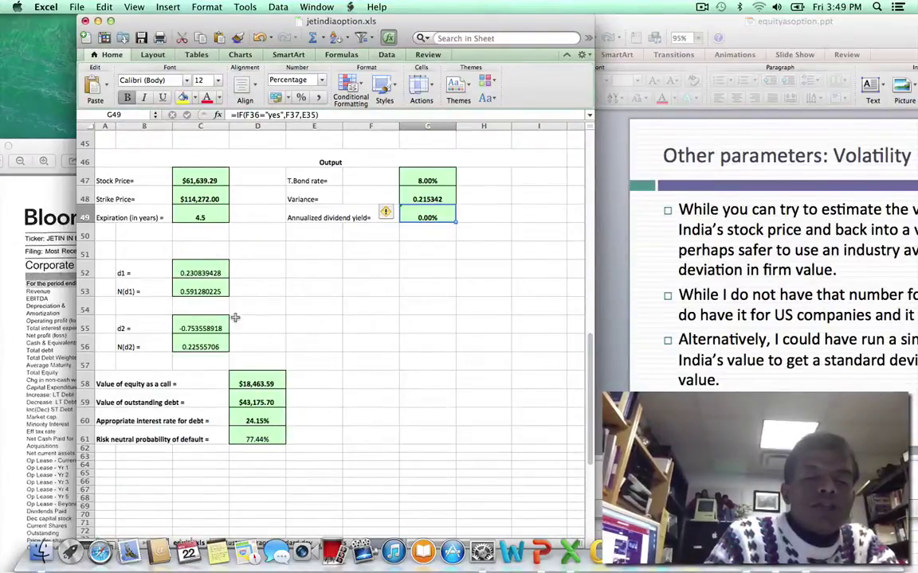
pyautogui.click(203, 347)
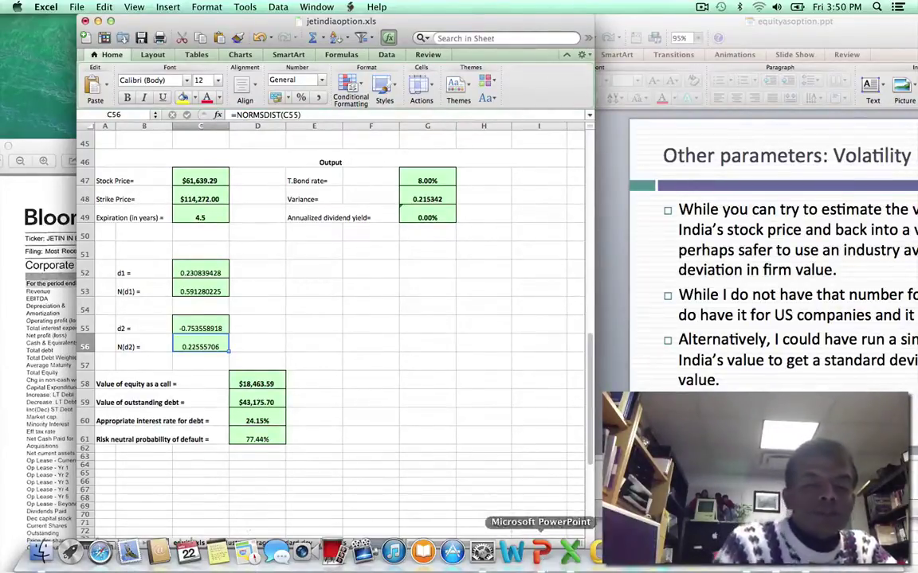
pyautogui.click(246, 383)
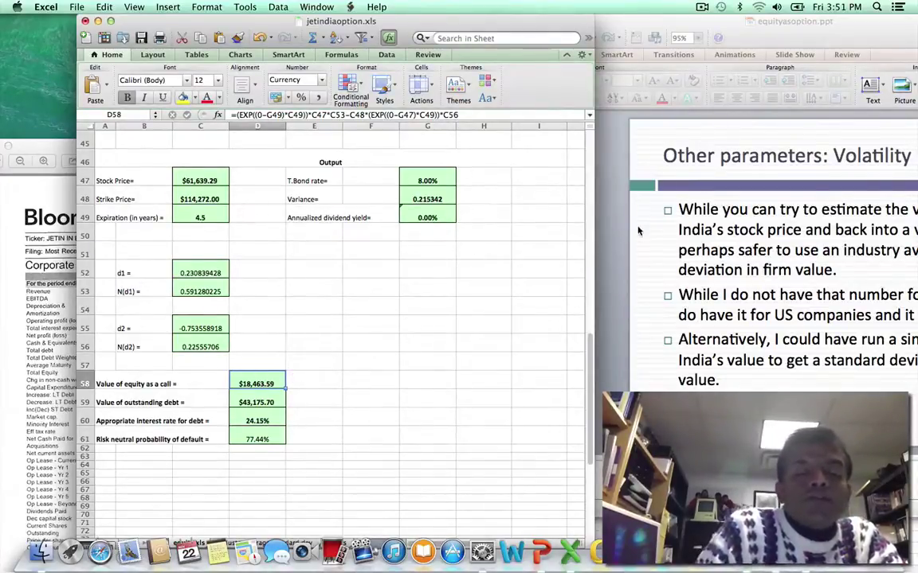
pyautogui.click(256, 420)
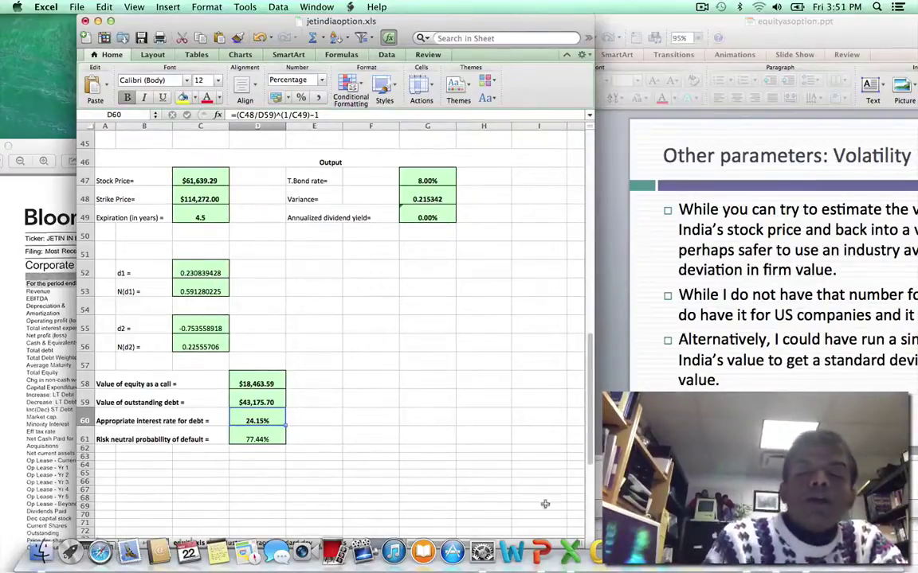
pyautogui.scroll(15, 588, 334)
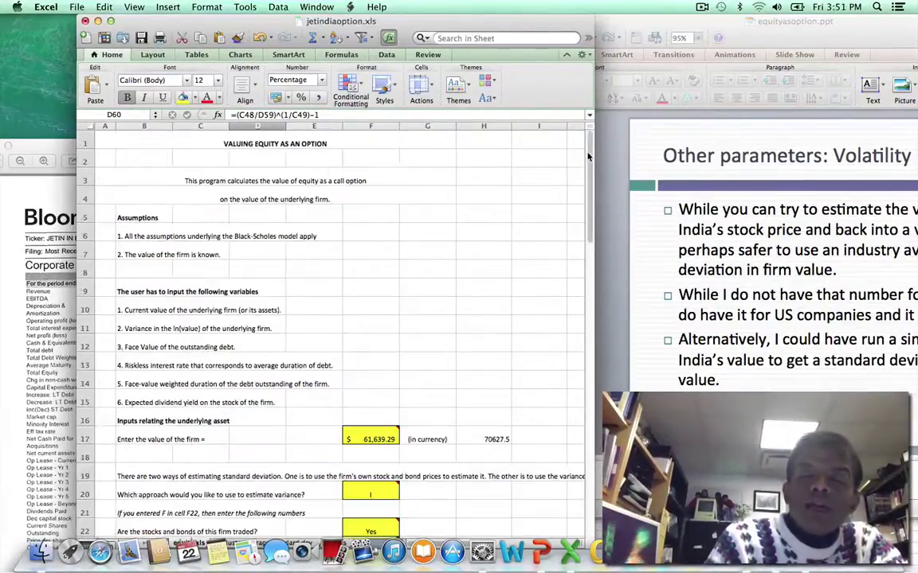
pyautogui.scroll(-4, 589, 191)
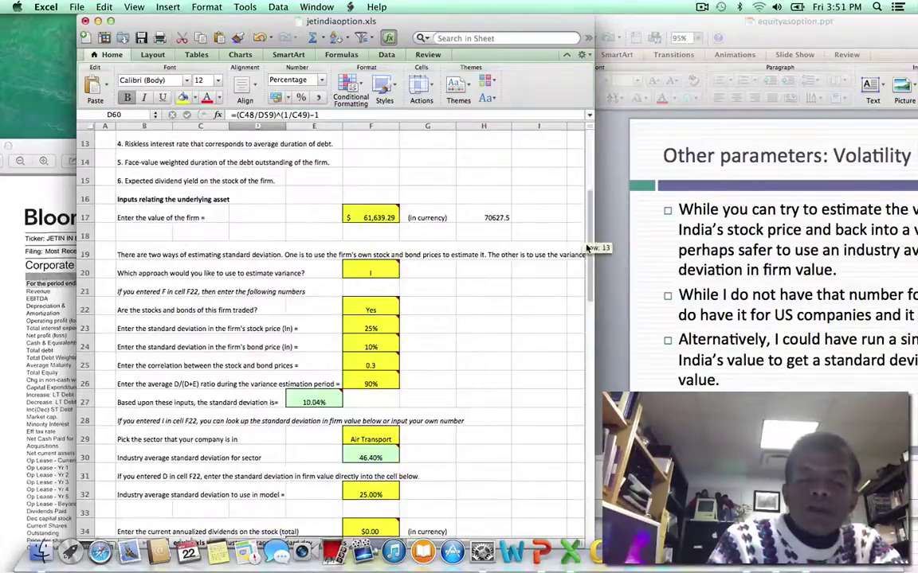
pyautogui.click(371, 458)
pyautogui.moveTo(589, 271); pyautogui.dragTo(584, 374)
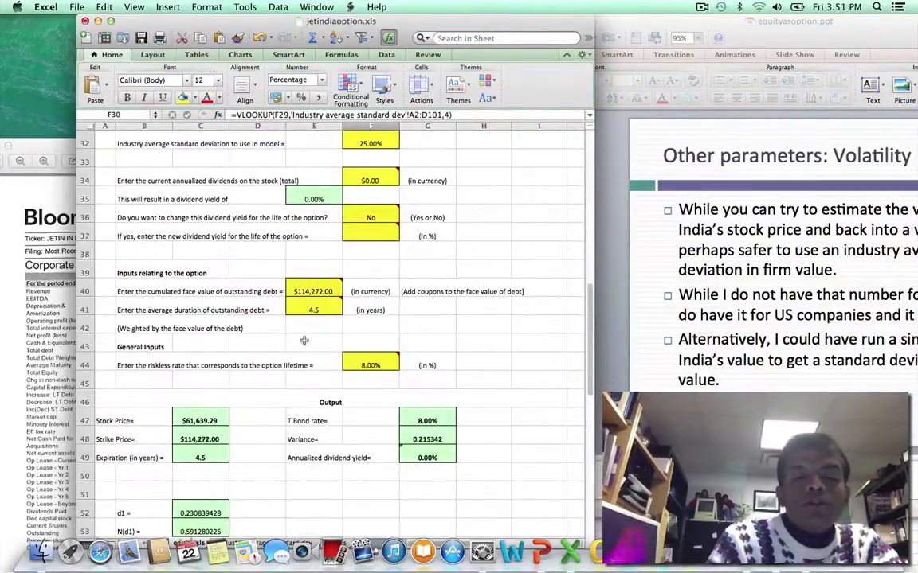
pyautogui.click(305, 308)
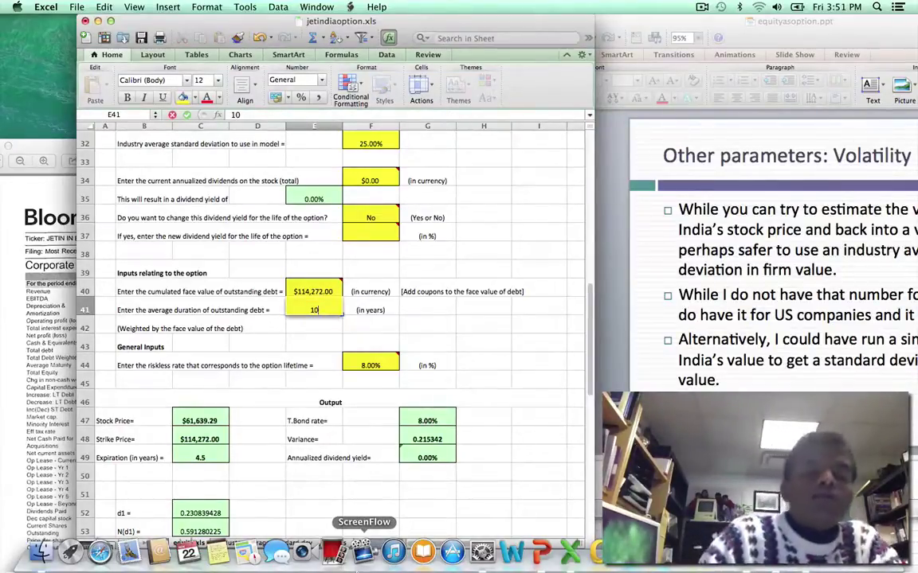
pyautogui.press('Return')
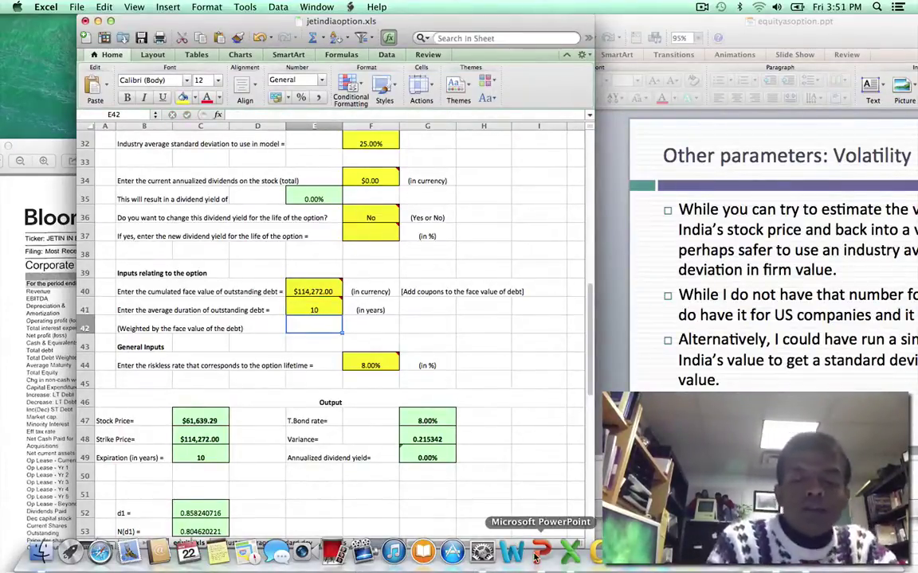
pyautogui.click(591, 523)
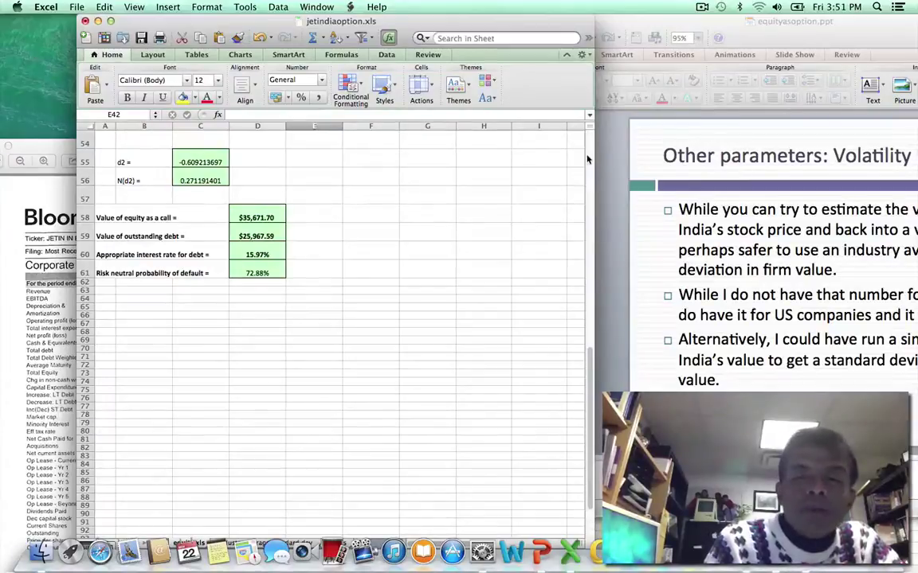
pyautogui.scroll(7, 587, 159)
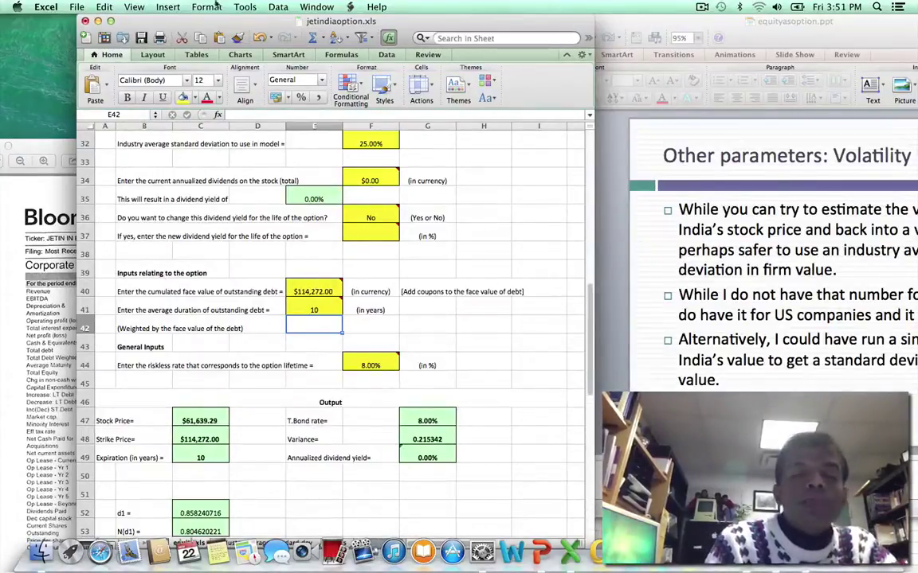
# - Undo the 10-year duration back to 4.5 years and enter 150000 as the debt face value
pyautogui.click(104, 6)
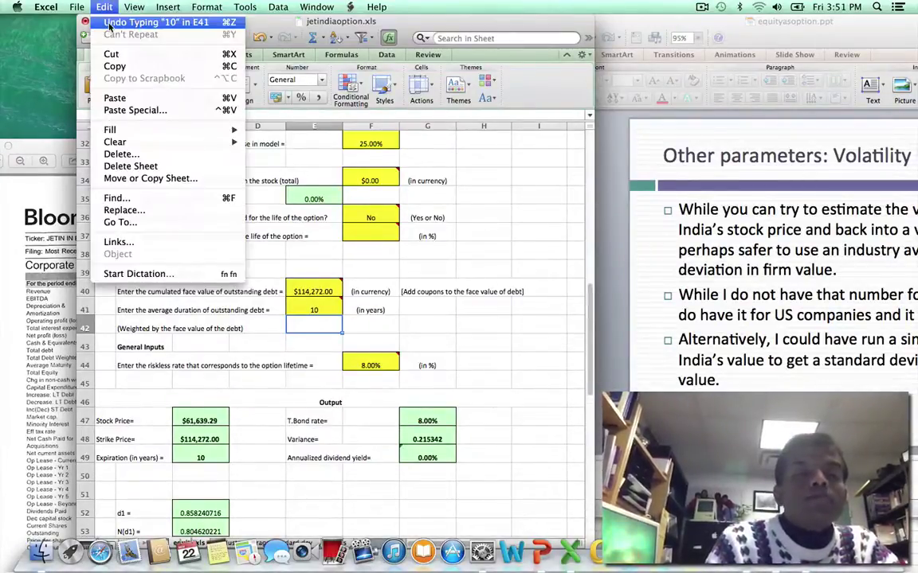
pyautogui.click(131, 25)
pyautogui.click(312, 292)
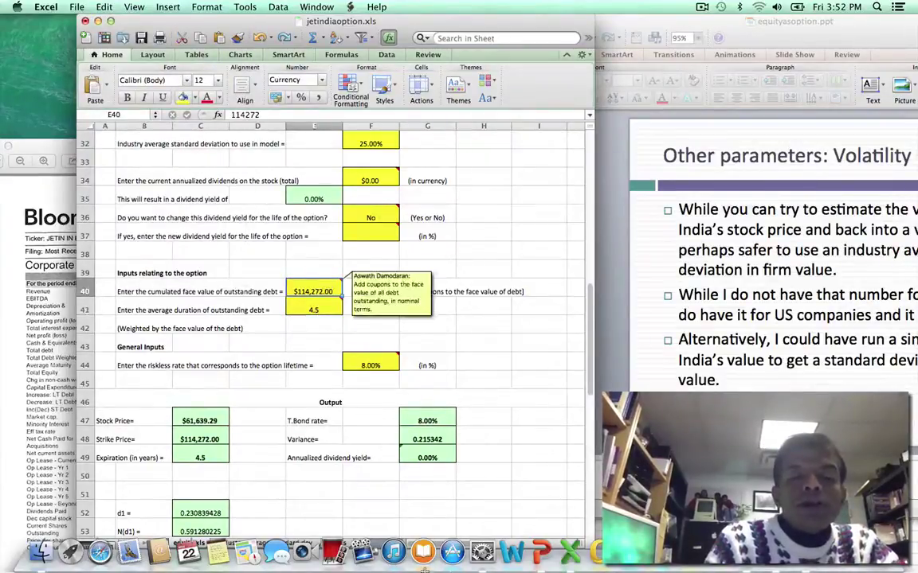
pyautogui.write('15')
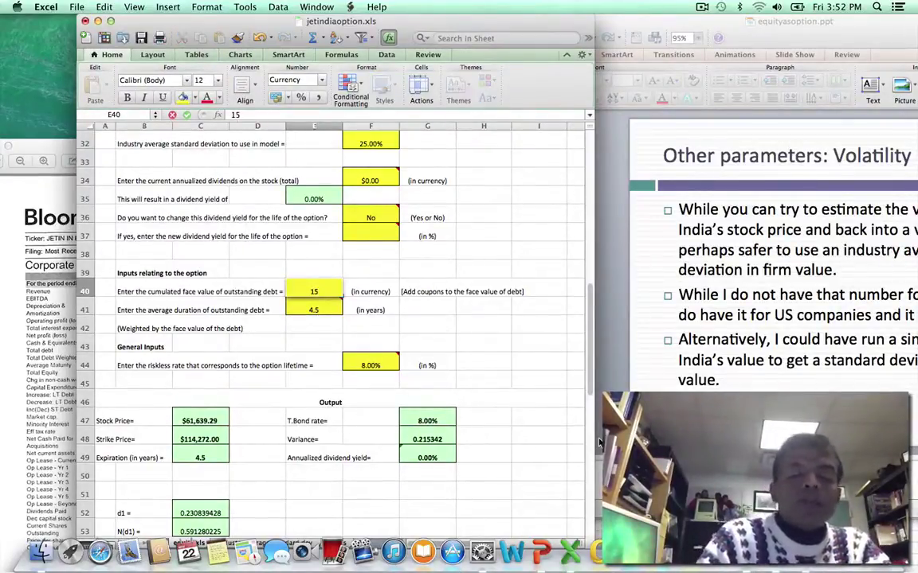
pyautogui.press('BackSpace')
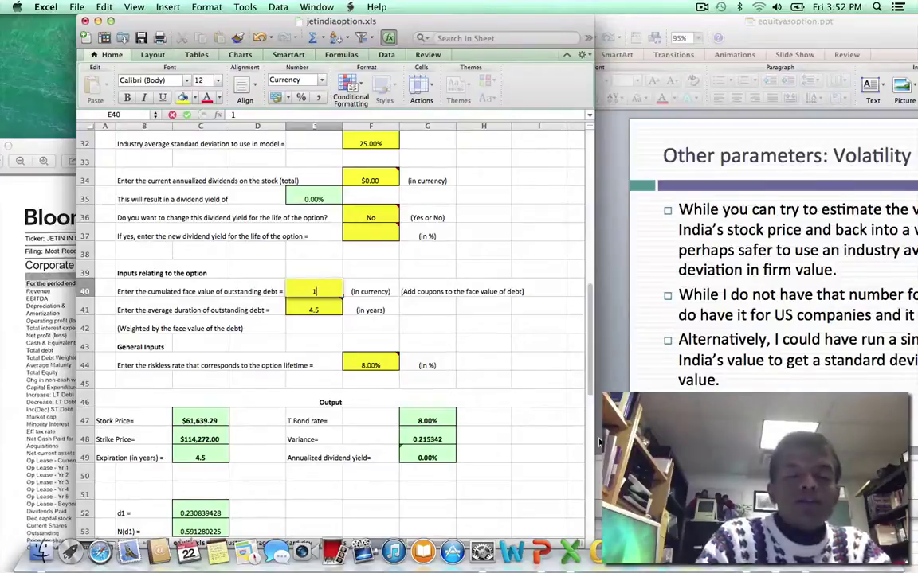
pyautogui.click(104, 6)
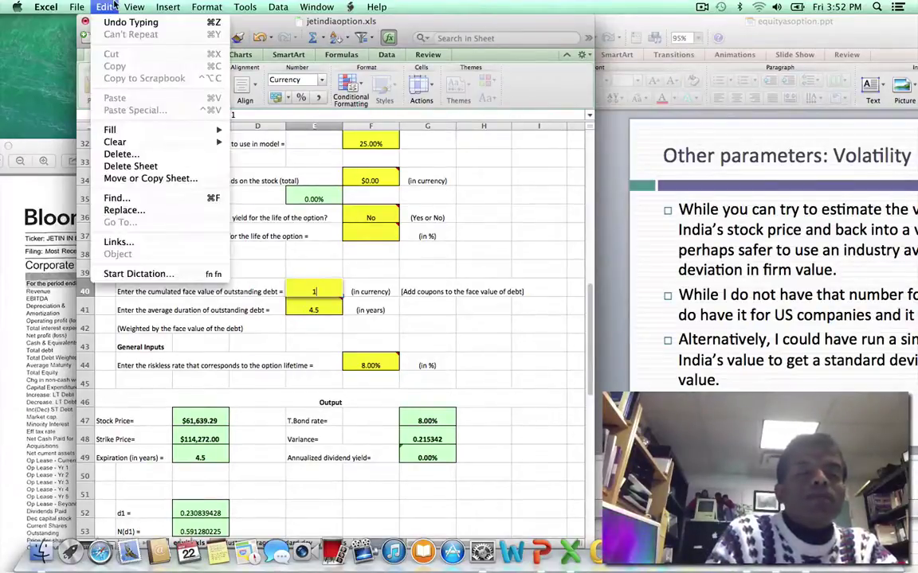
pyautogui.click(104, 6)
pyautogui.write('50999')
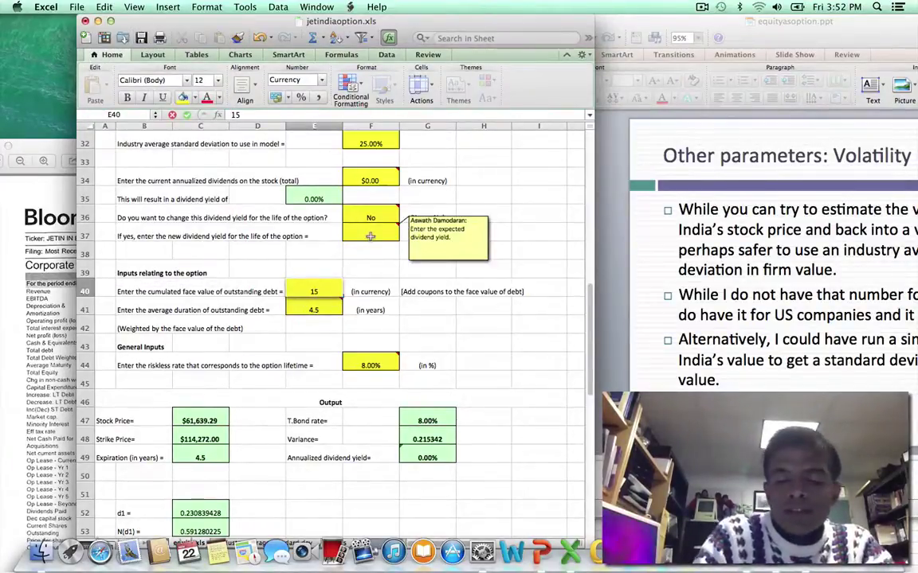
pyautogui.press('BackSpace')
pyautogui.press('BackSpace')
pyautogui.press('BackSpace')
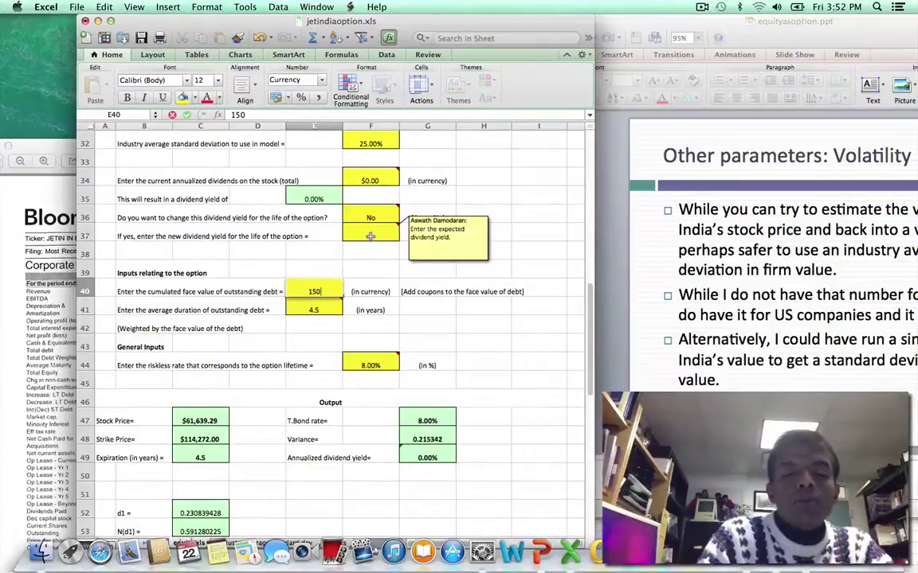
pyautogui.write('0000')
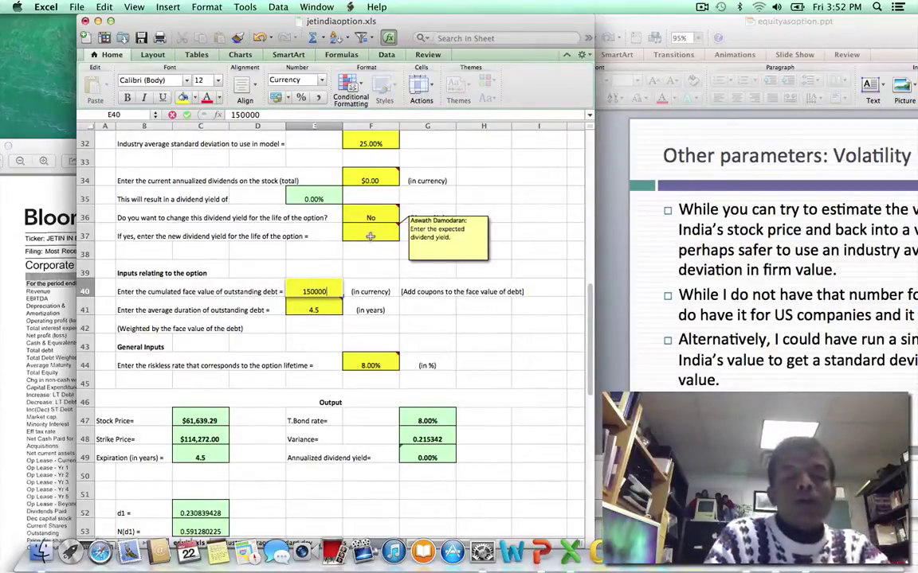
pyautogui.press('Return')
# - Check the outputs, with equity's call value now $13,843.45
pyautogui.click(322, 287)
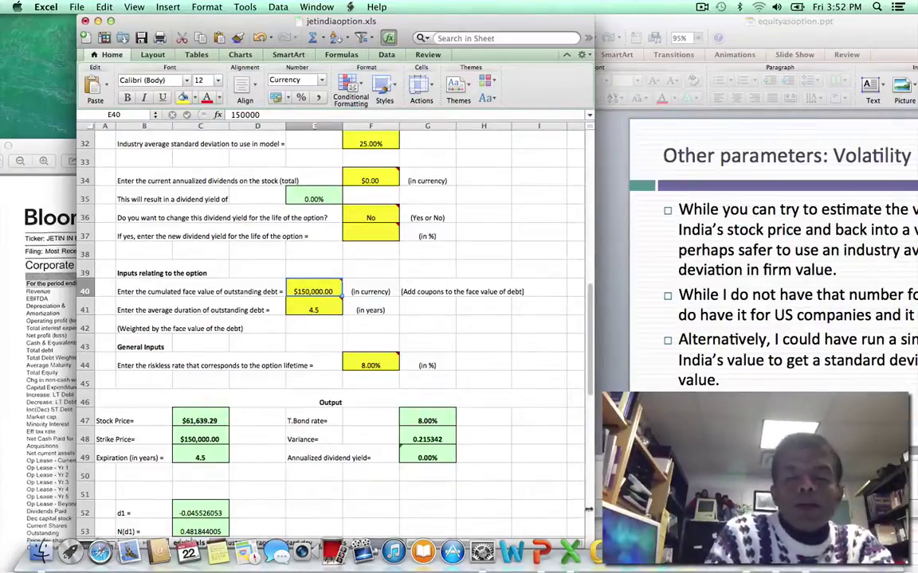
pyautogui.scroll(-7, 588, 521)
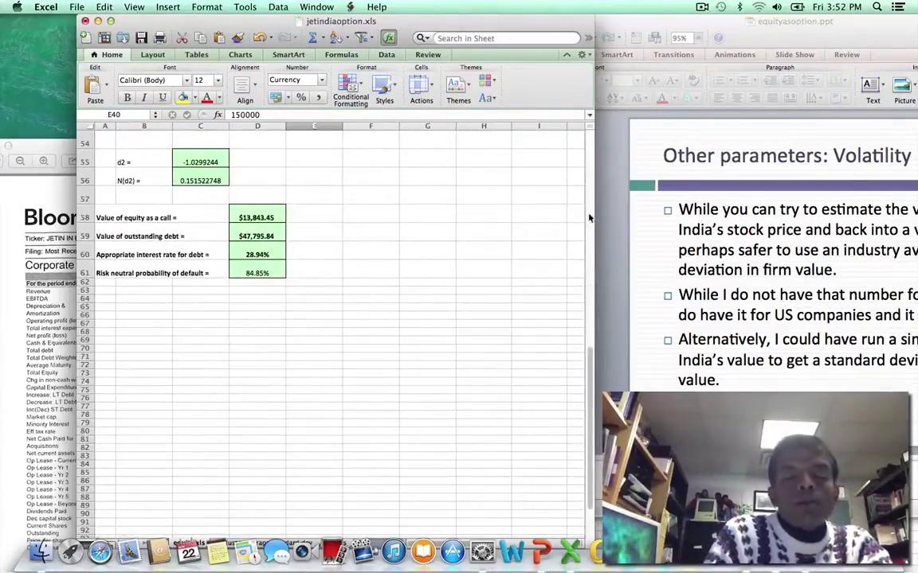
pyautogui.scroll(14, 590, 149)
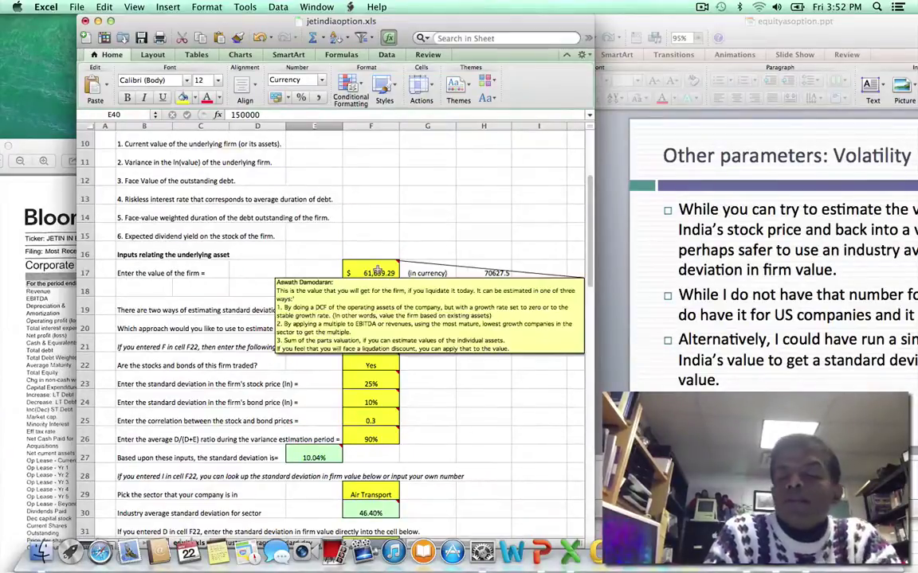
# - Undo the $150,000 entry to restore the debt face value to $114,272.00
pyautogui.click(377, 278)
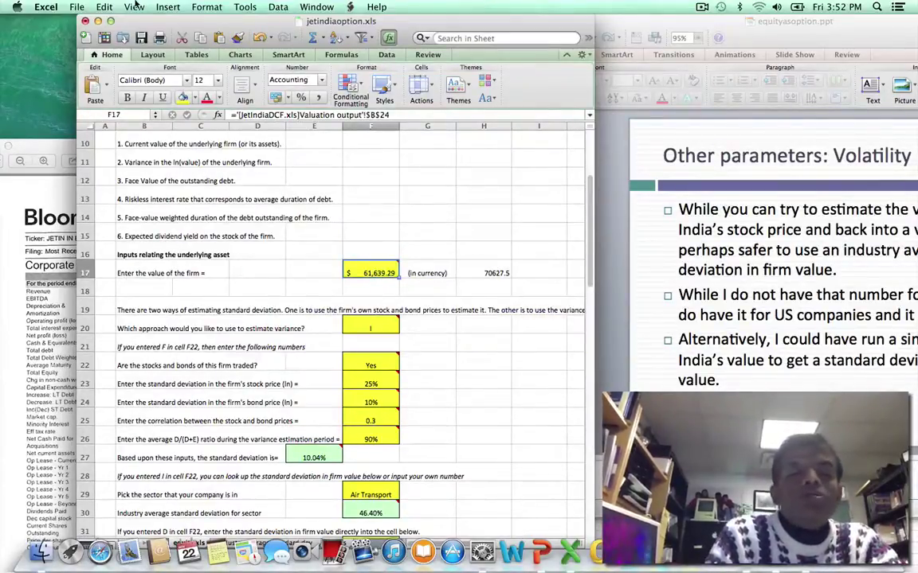
pyautogui.click(103, 6)
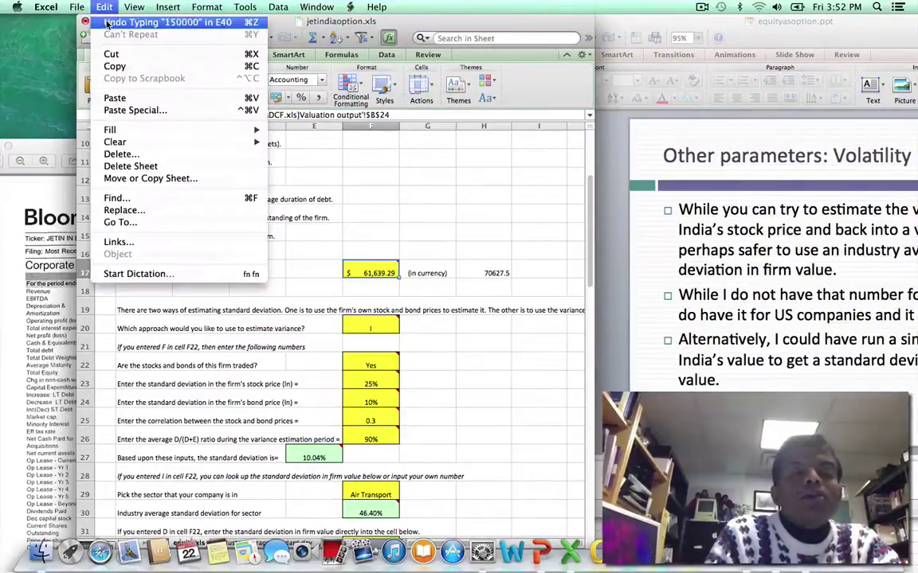
pyautogui.click(147, 16)
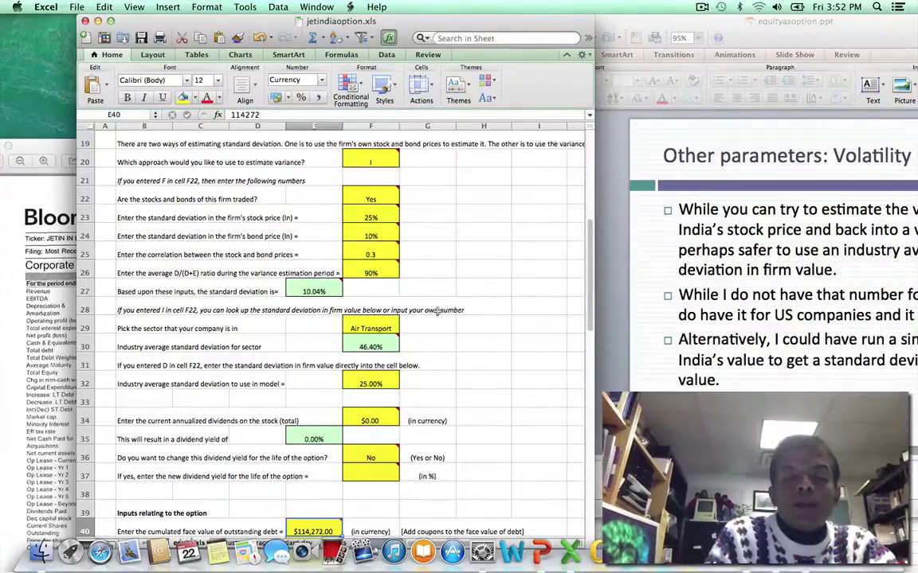
# - Try a 0 industry average standard deviation in F30 and view the outputs
pyautogui.click(382, 344)
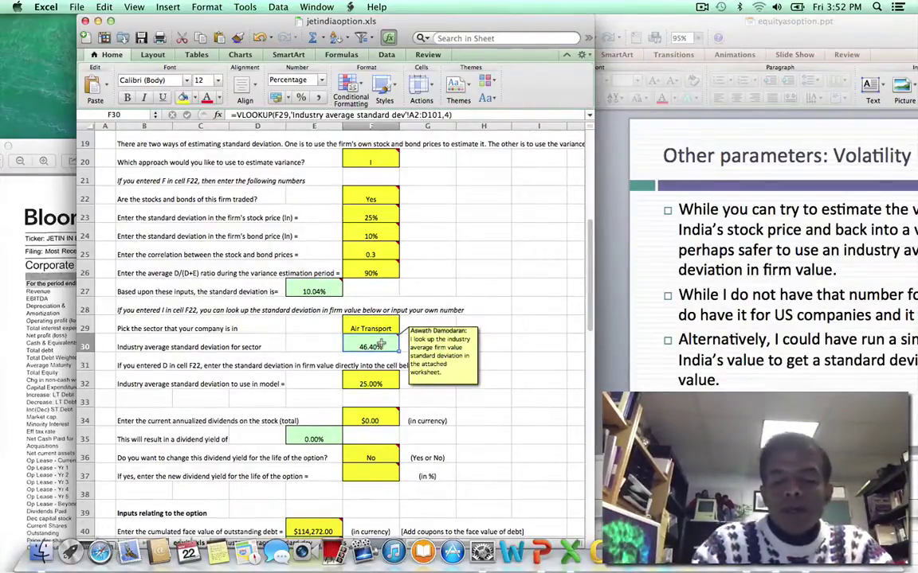
pyautogui.write('0')
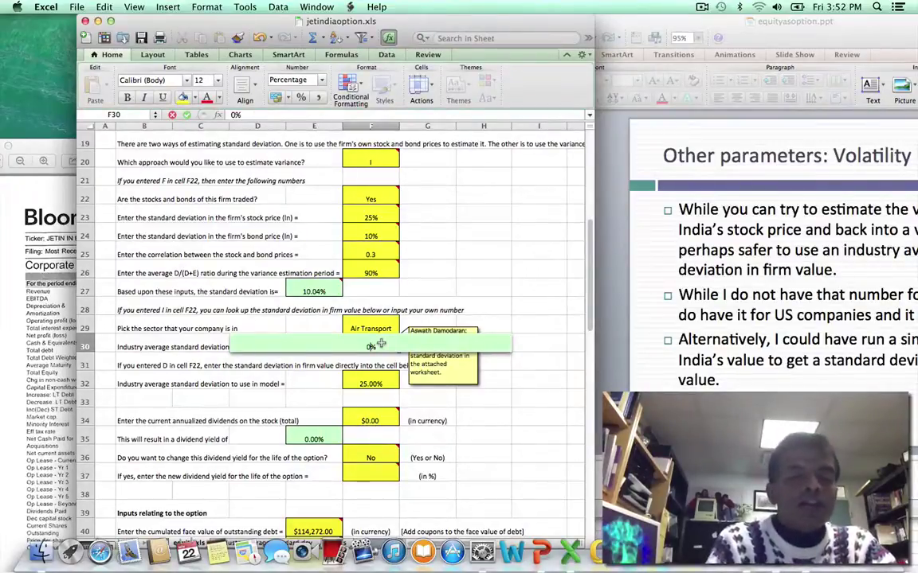
pyautogui.press('Return')
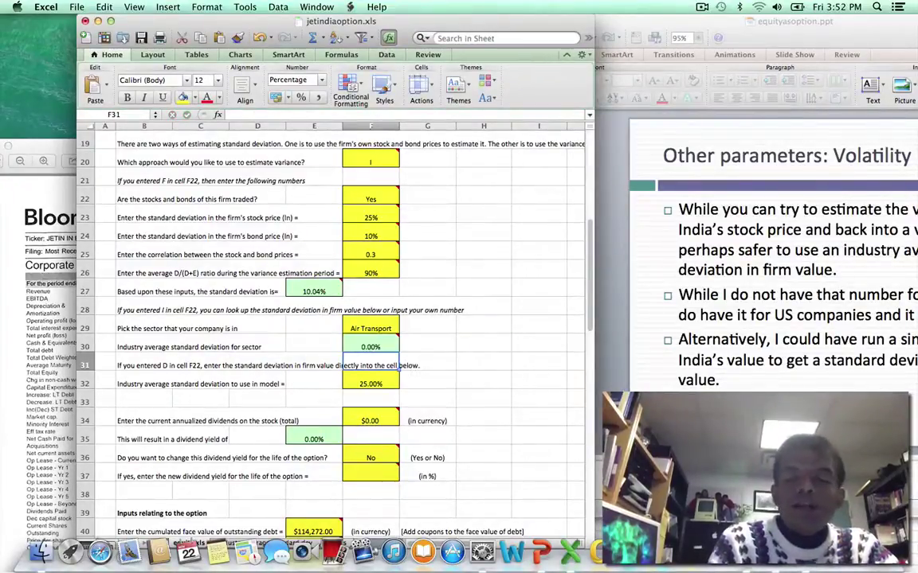
pyautogui.click(591, 522)
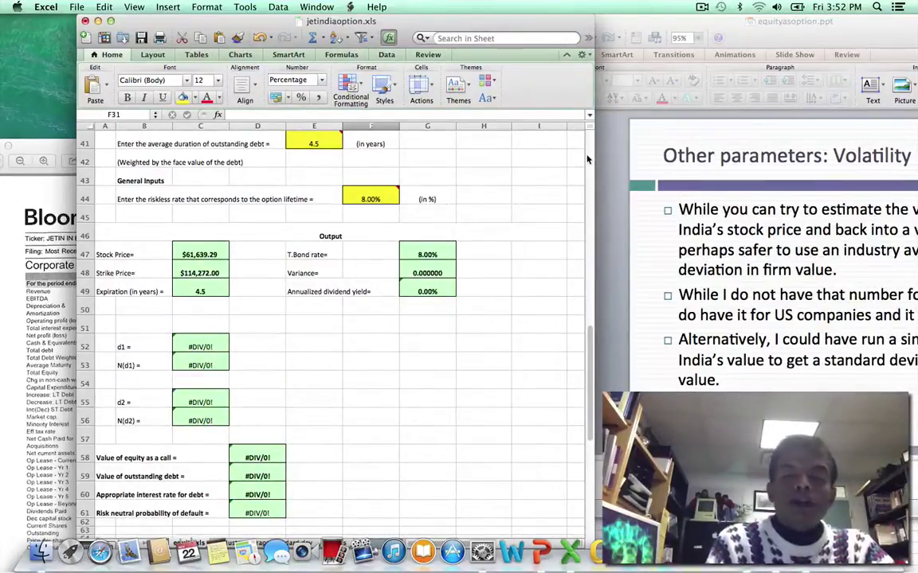
pyautogui.scroll(7, 528, 138)
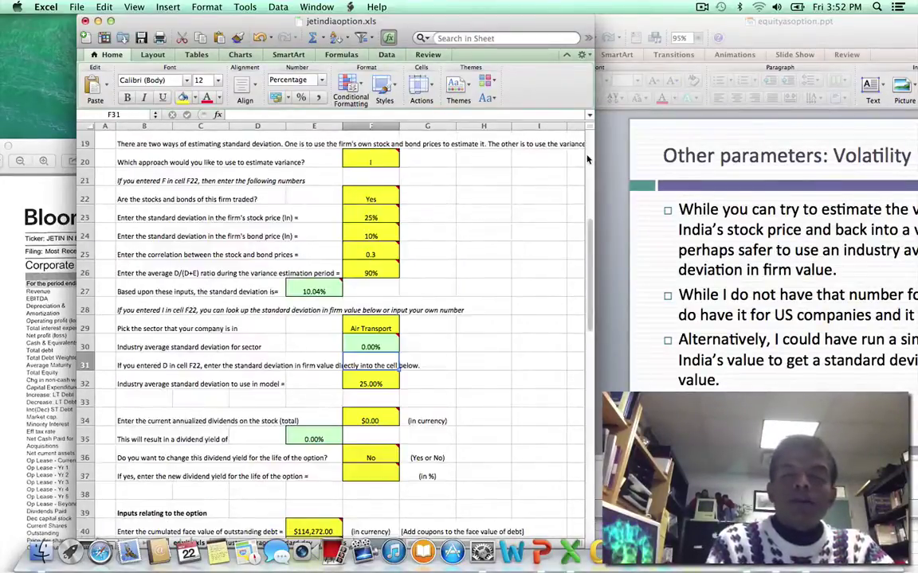
# - Undo the 0 entry and set F30 to 60%, valuing equity at $25,157.96
pyautogui.click(97, 7)
pyautogui.click(156, 21)
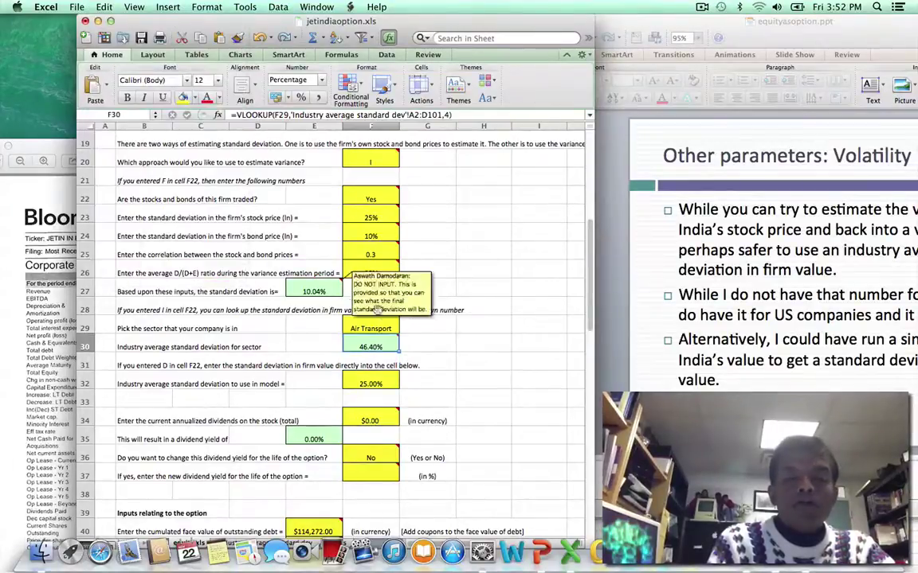
pyautogui.write('60%')
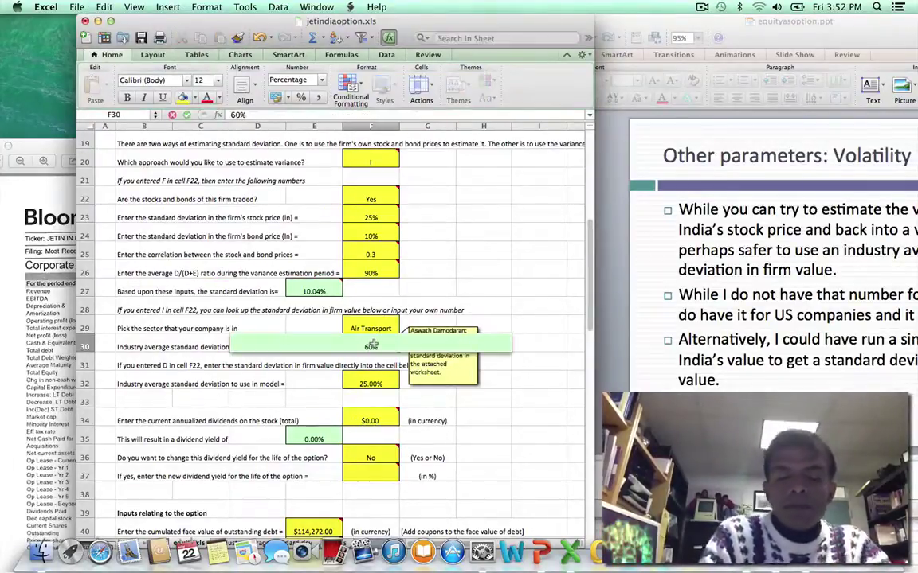
pyautogui.press('Return')
pyautogui.scroll(-7, 577, 506)
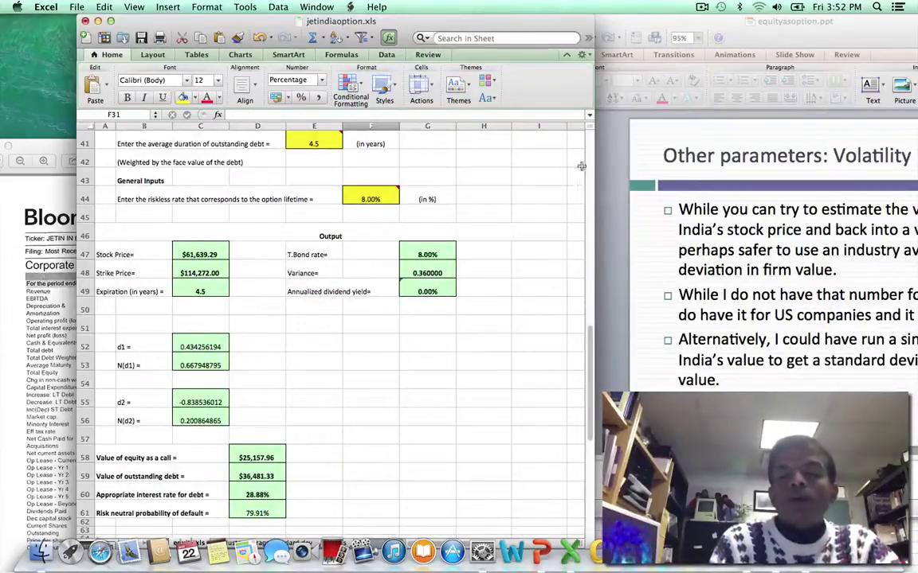
pyautogui.scroll(13, 581, 180)
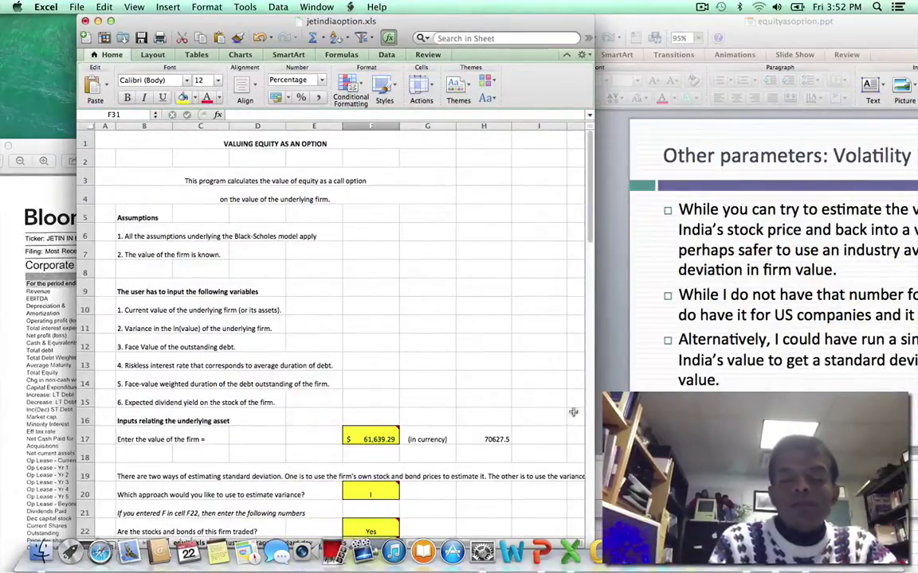